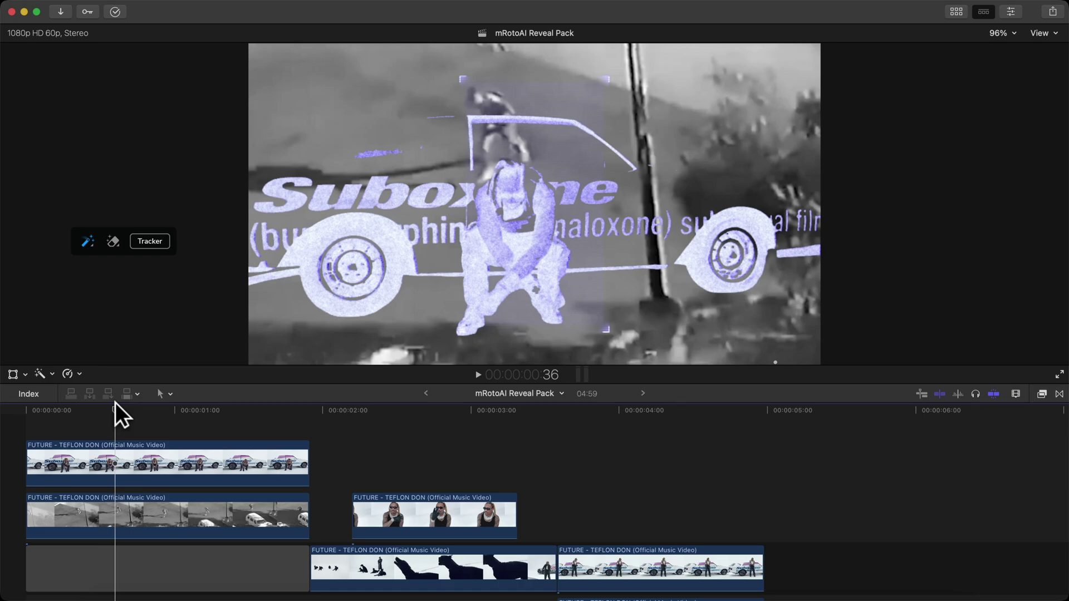
Play back the finished mask reveal from near the start of the timeline
drag(115, 403, 67, 424)
key(space)
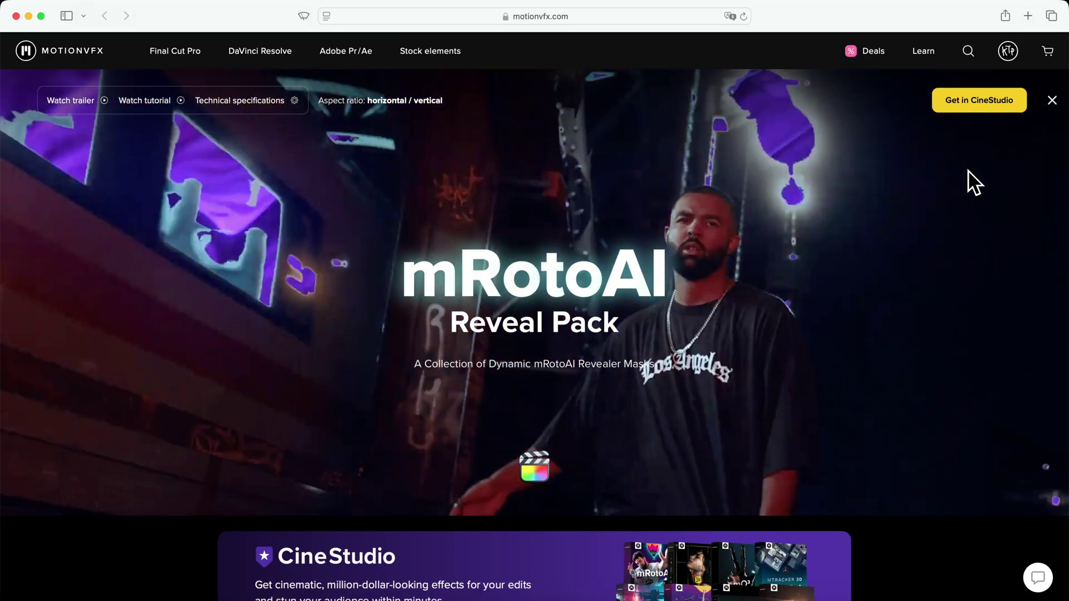
Switch to the motionvfx.com page of the mRotoAI Reveal Pack and look through its gallery of mask animations
scroll(968, 382, down, 10)
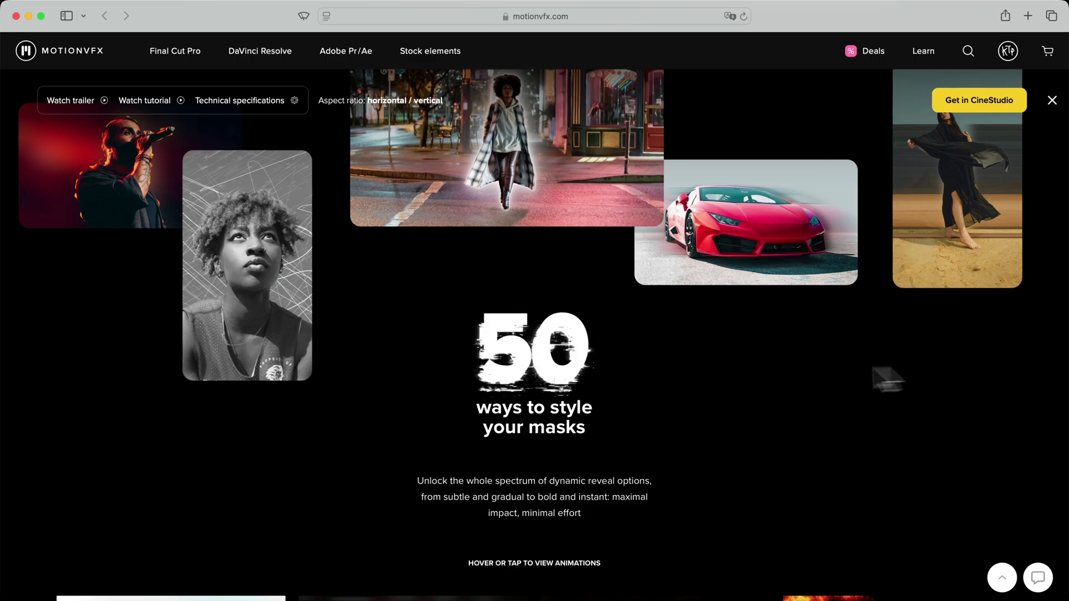
scroll(743, 376, down, 3)
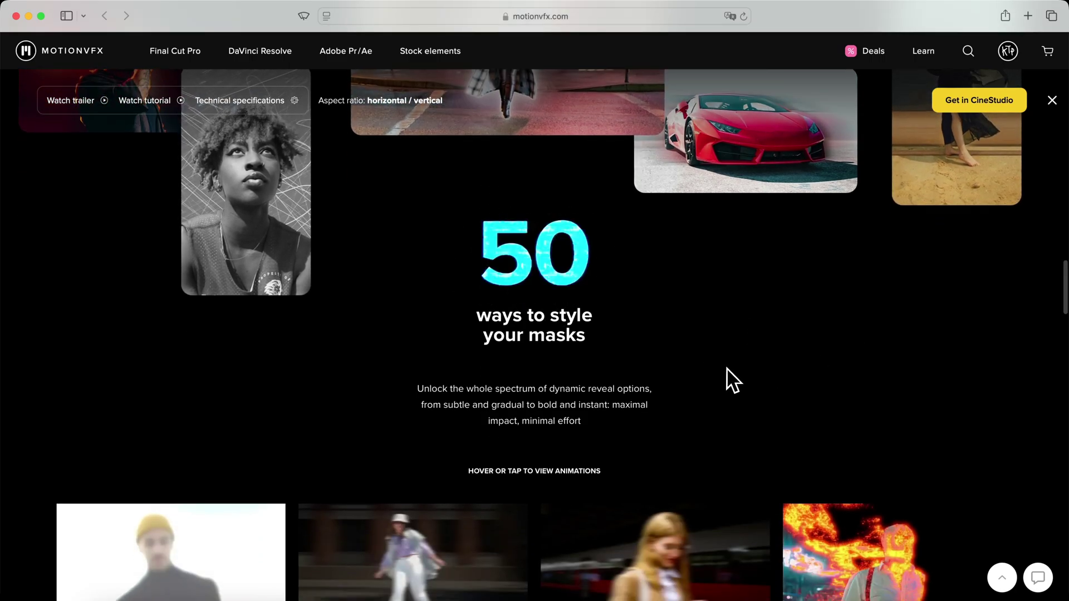
scroll(730, 375, down, 9)
mouse_move(191, 303)
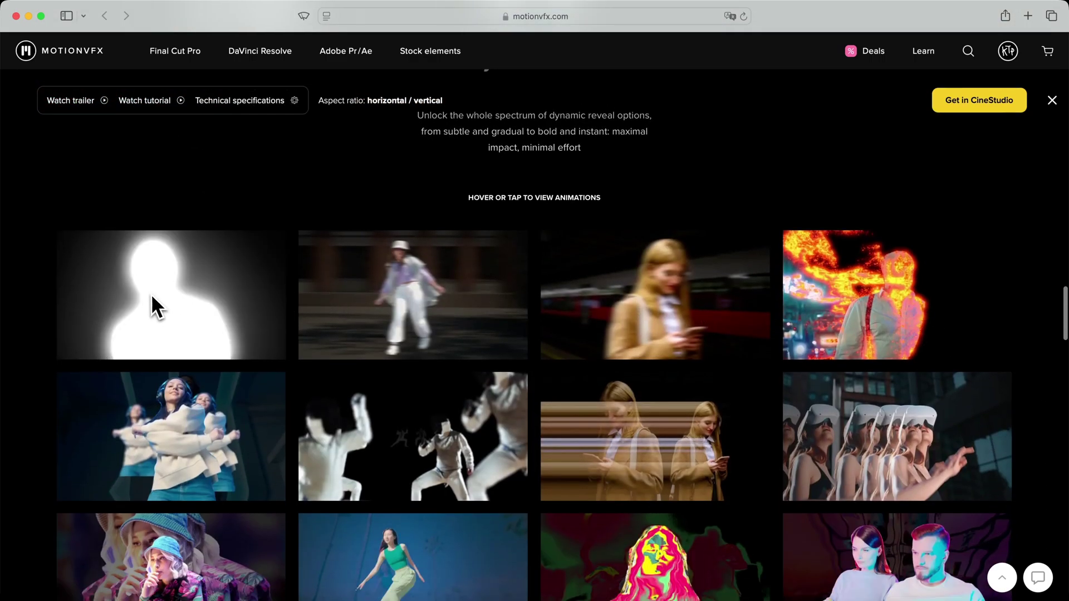
mouse_move(398, 311)
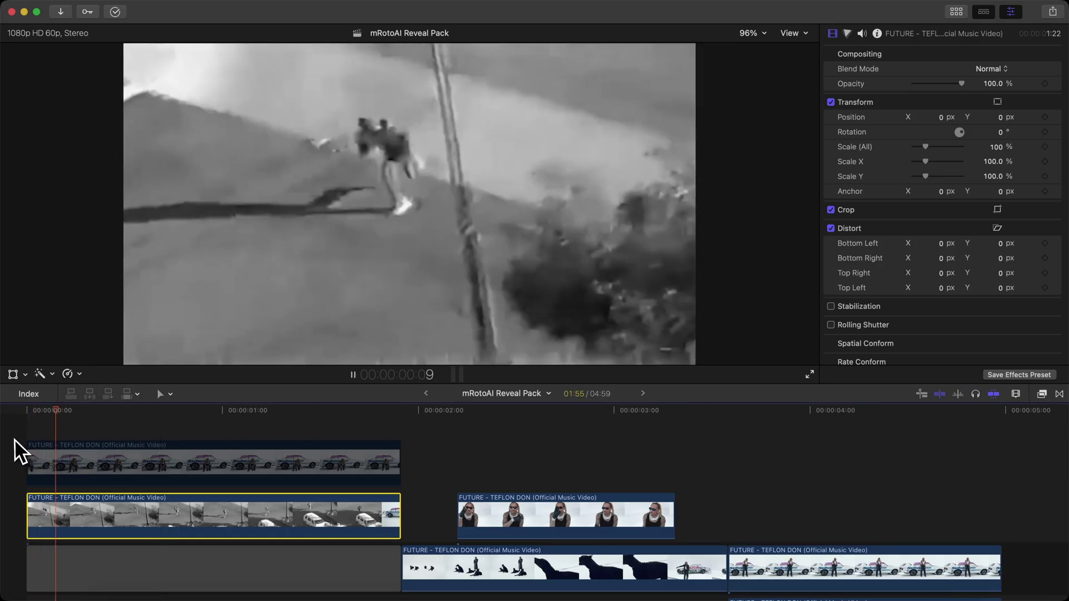
Enable the disabled car clip on the uppermost timeline layer and preview it
click(106, 470)
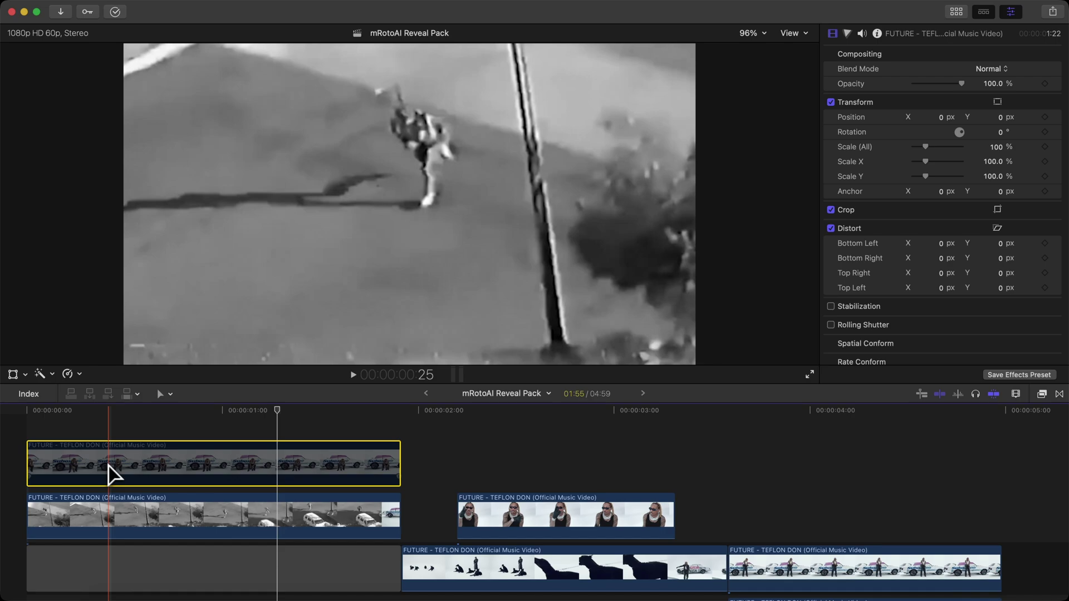
key(v)
key(space)
key(space)
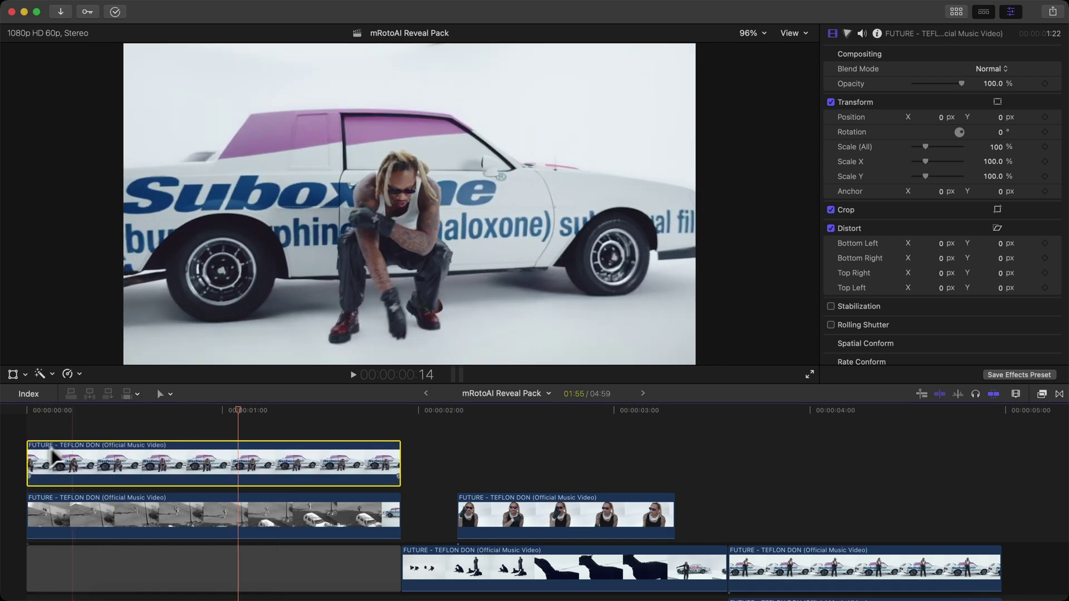
drag(102, 456, 52, 457)
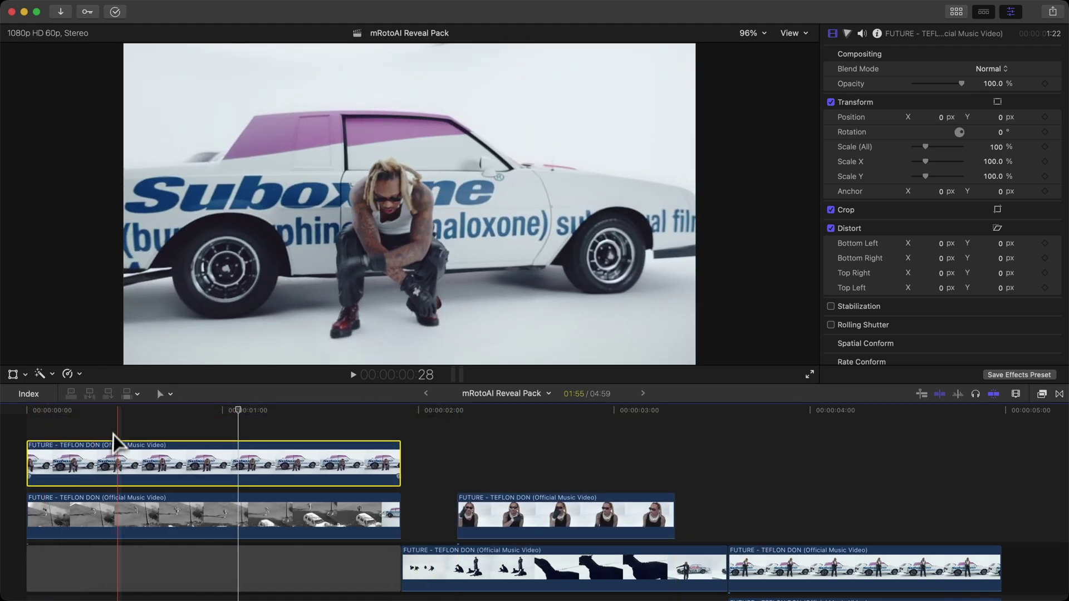
Browse the mRotoAI Expansions effects and apply HUD Display Frame to the uppermost car clip
click(1042, 393)
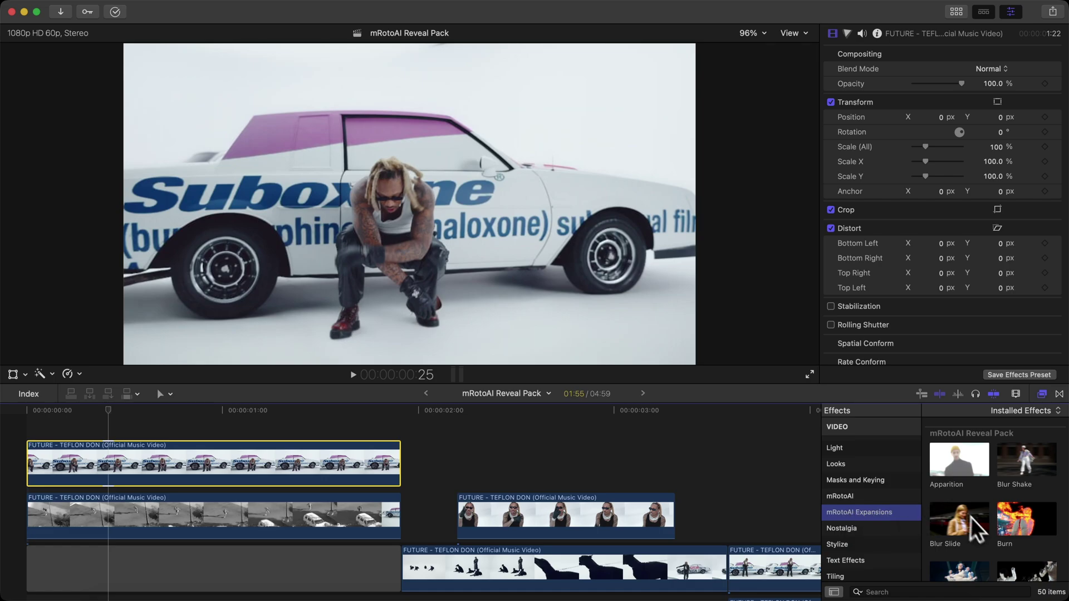
scroll(970, 517, down, 15)
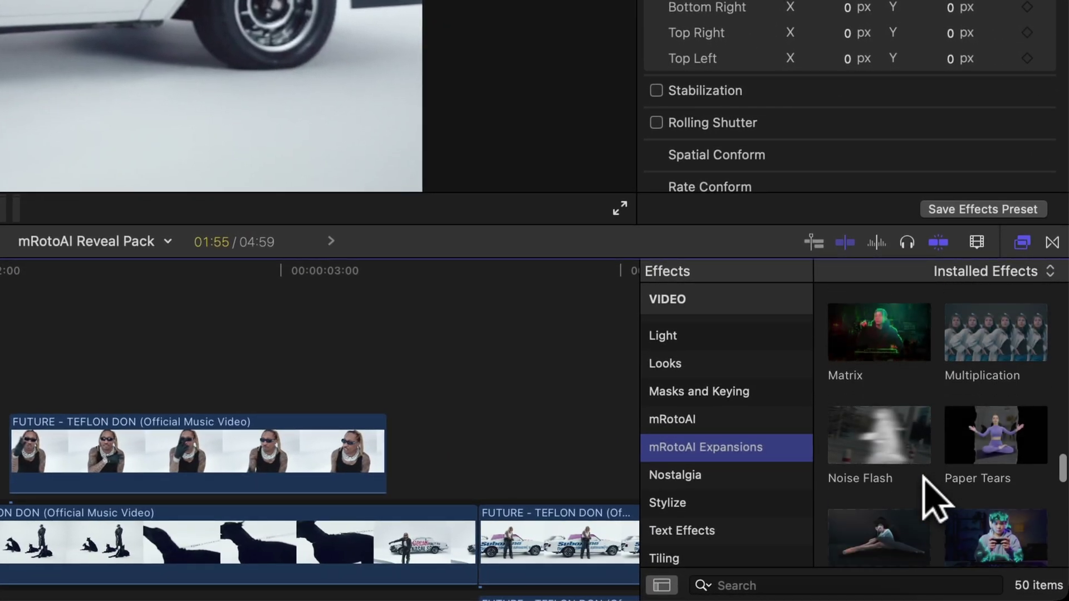
scroll(942, 504, down, 3)
scroll(941, 504, up, 15)
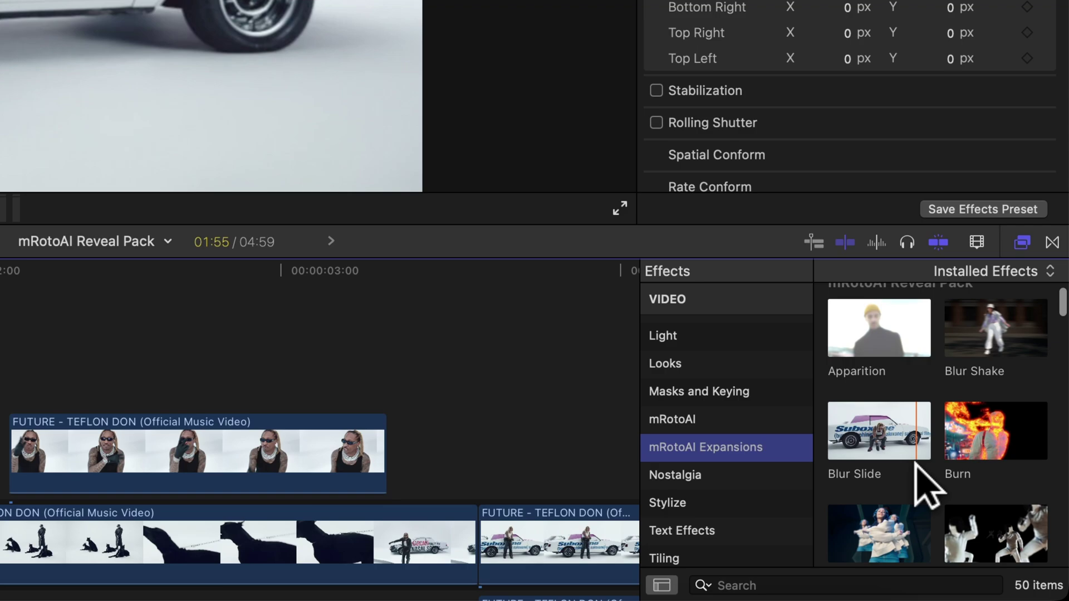
scroll(927, 486, down, 8)
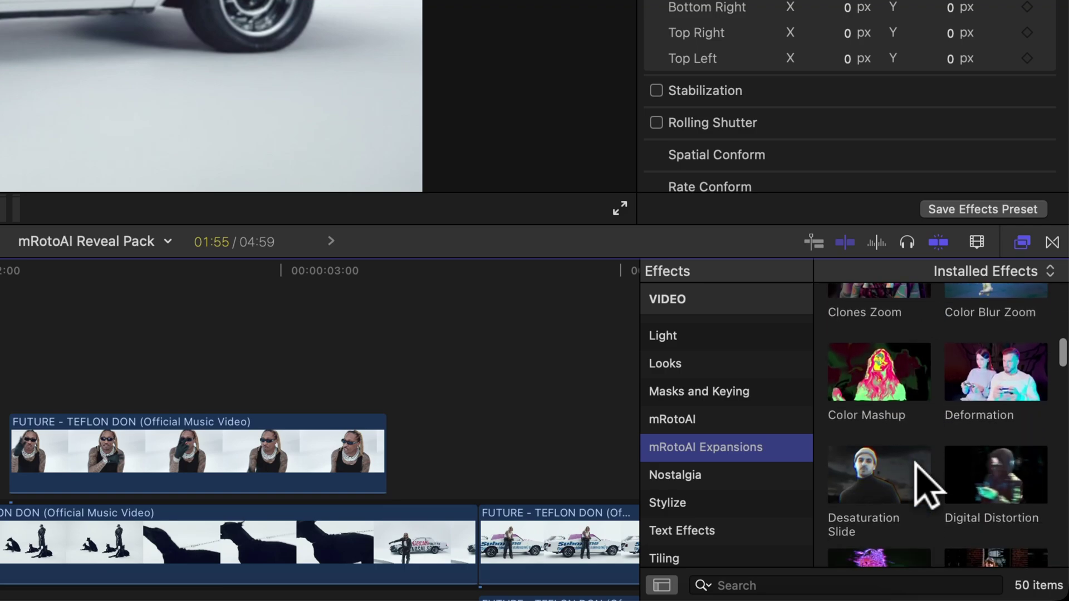
scroll(919, 478, down, 10)
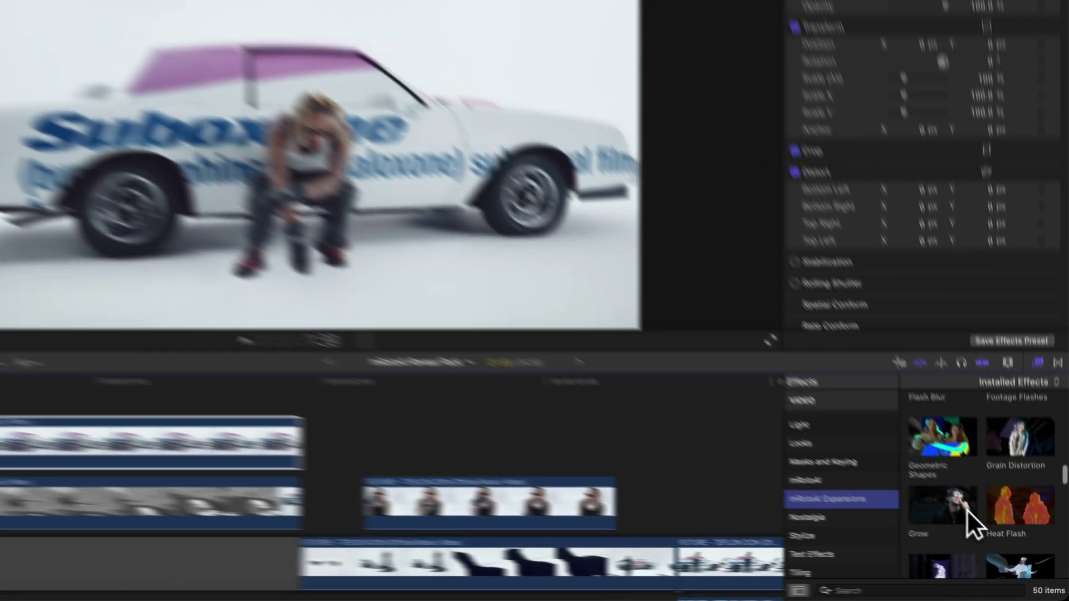
scroll(967, 509, down, 2)
click(926, 481)
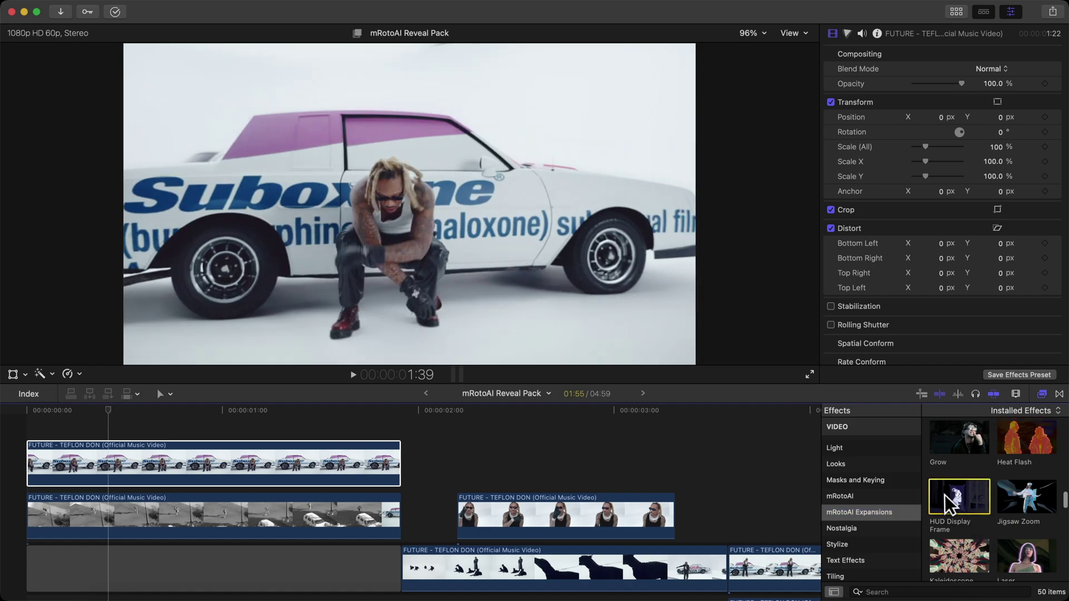
scroll(944, 494, down, 1)
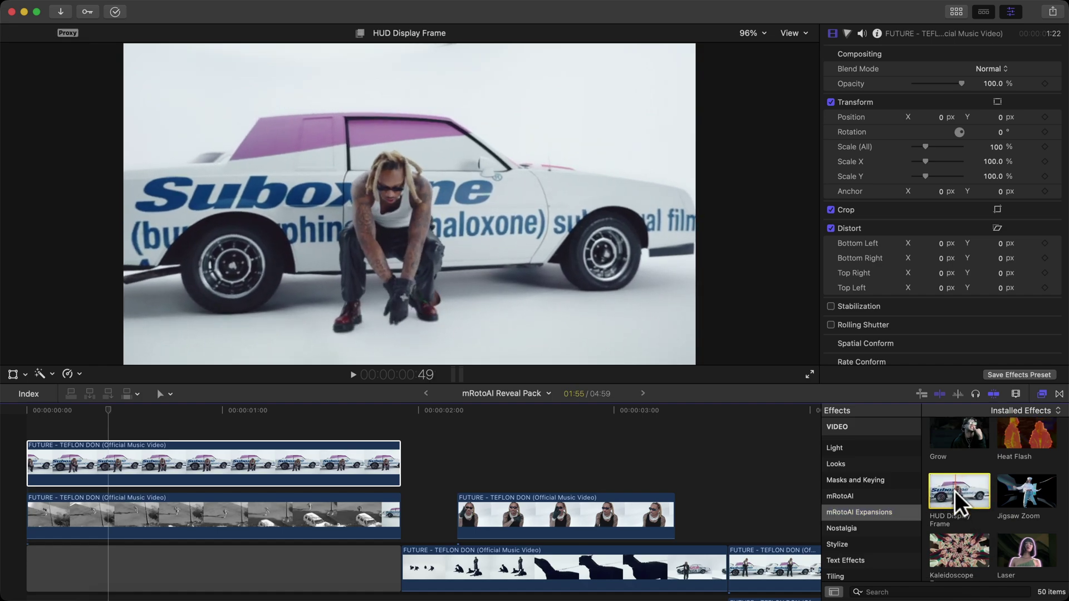
scroll(958, 479, up, 2)
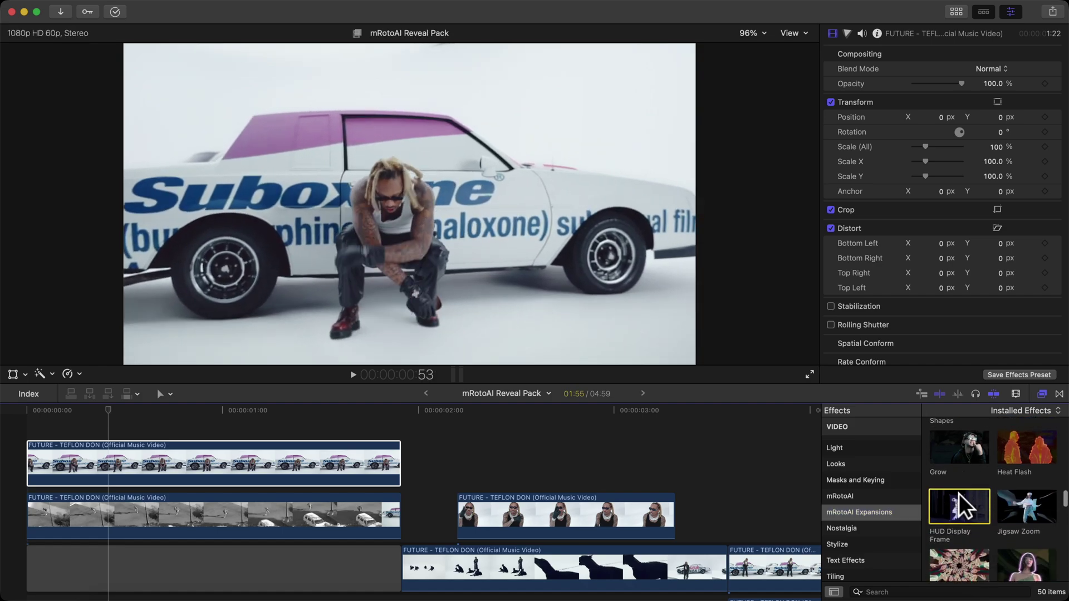
drag(959, 493, 217, 469)
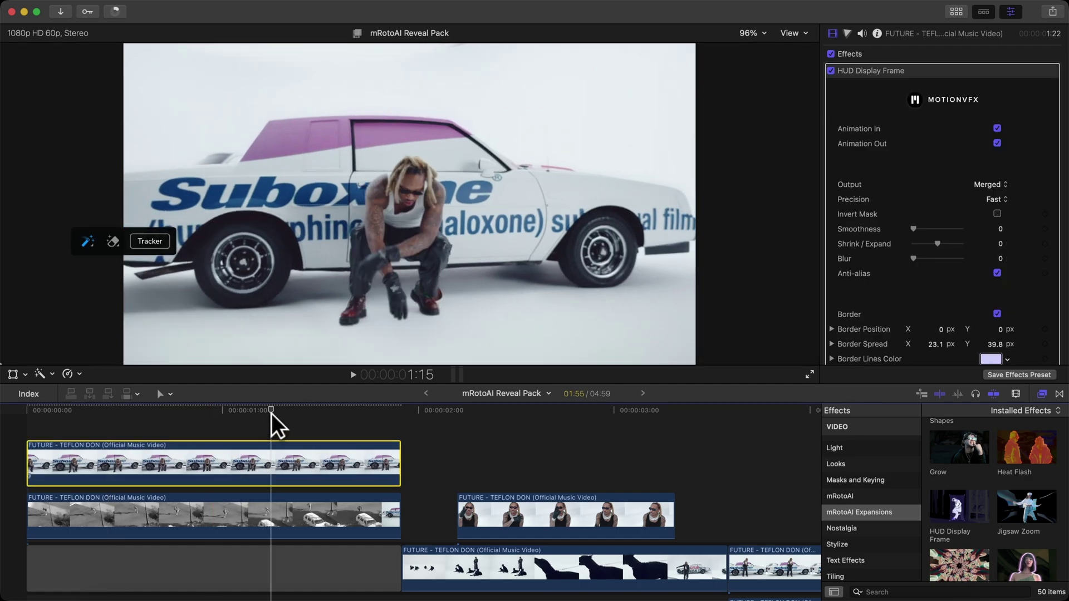
Return the playhead to the start of the clip and move the on-screen mask controls over the picture, below the car
drag(353, 417, 5, 477)
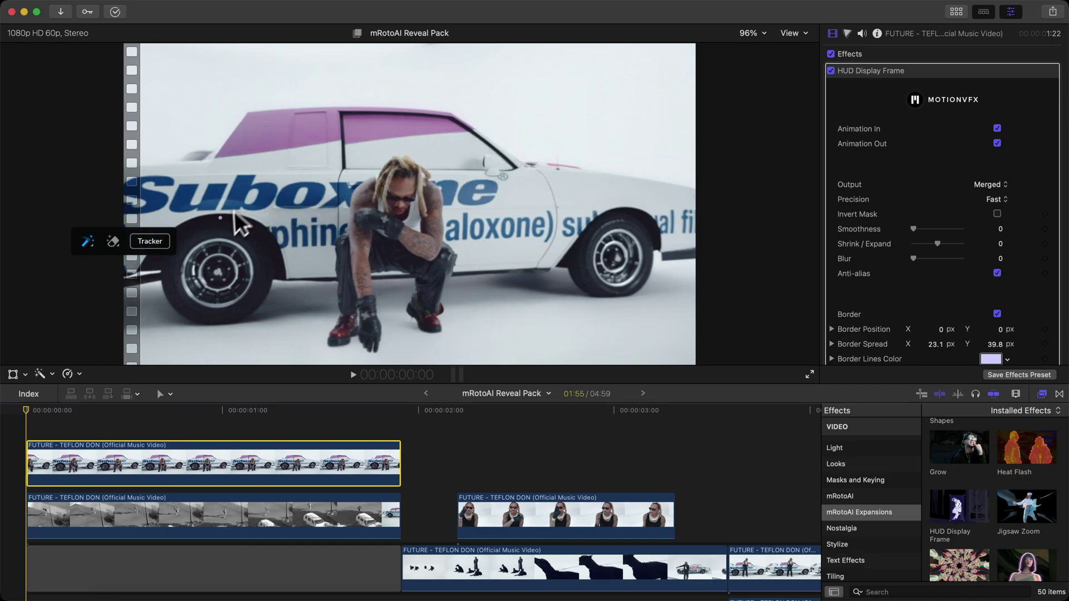
drag(117, 233, 474, 291)
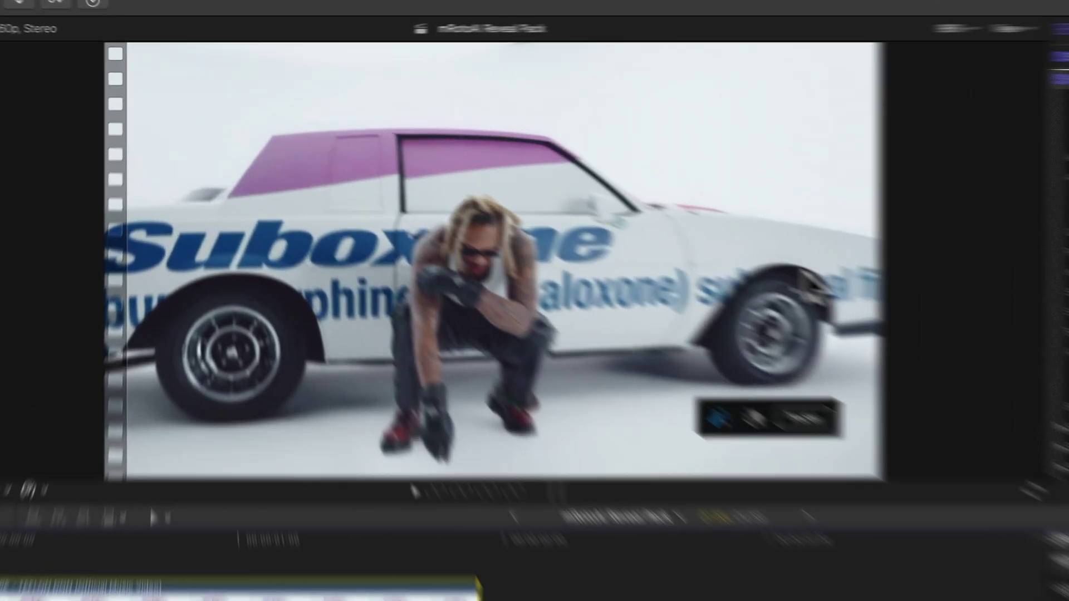
drag(644, 225, 262, 175)
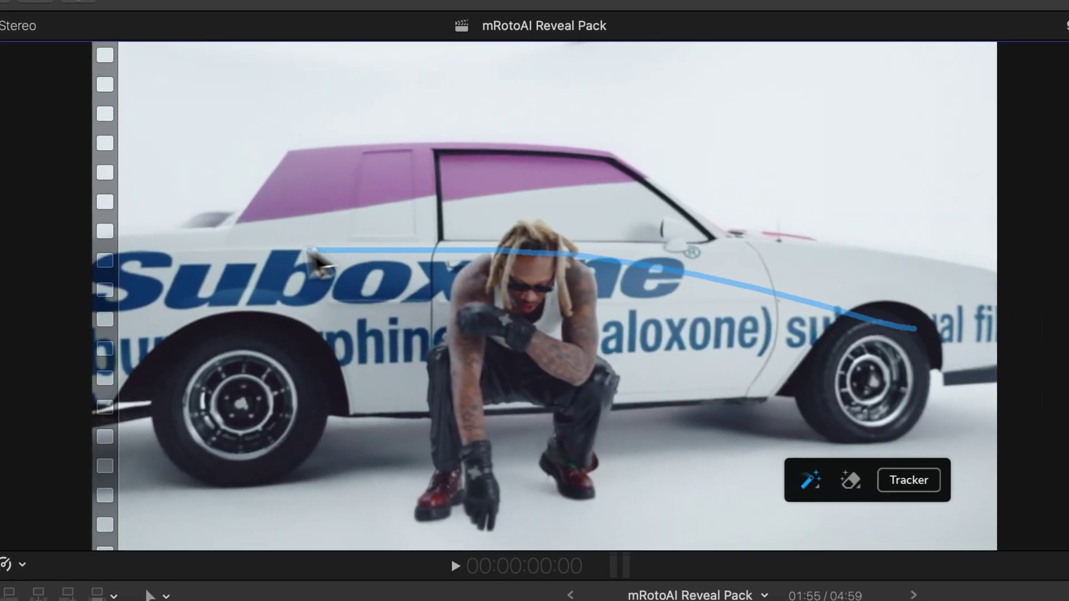
mouse_move(169, 344)
mouse_down()
mouse_move(323, 401)
mouse_move(404, 245)
mouse_move(803, 290)
mouse_up()
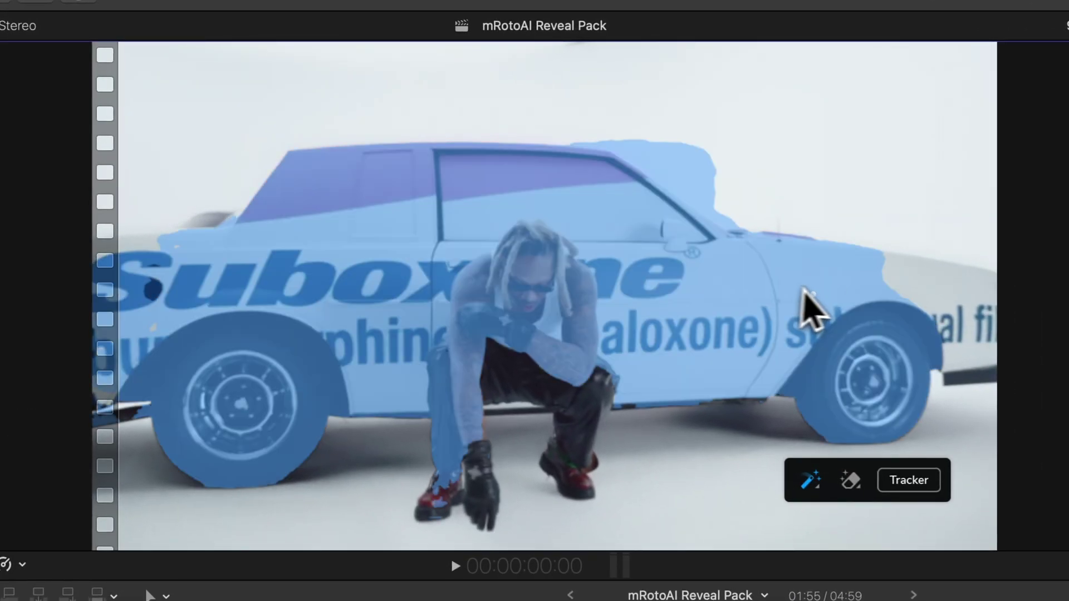
key(super+z)
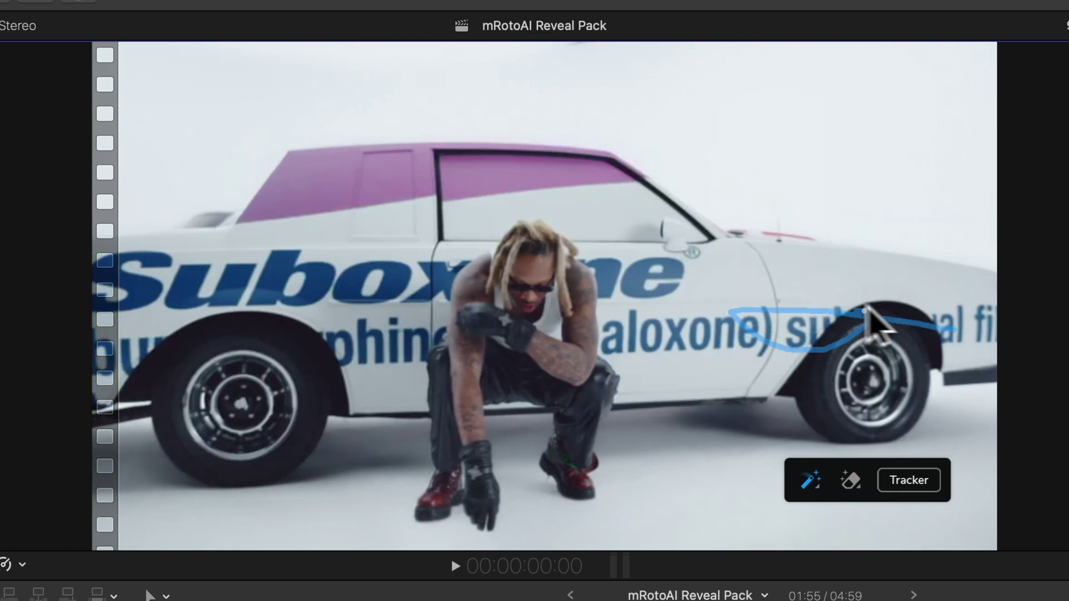
Paint mask strokes over the whole car and the crouching man, filling the missed areas on his legs, gloves and shoes
drag(494, 202, 130, 307)
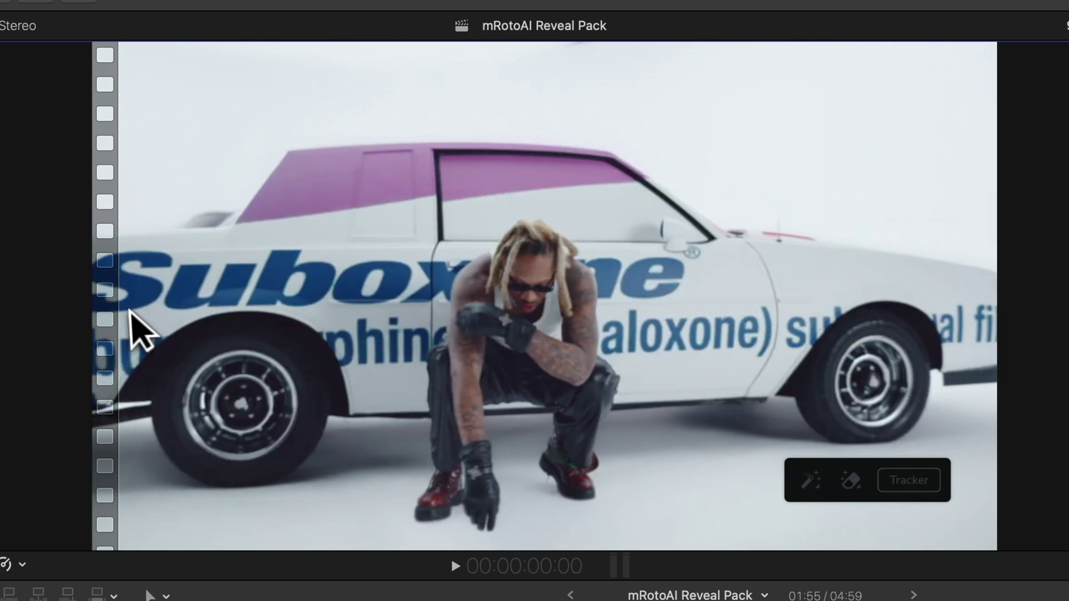
click(151, 405)
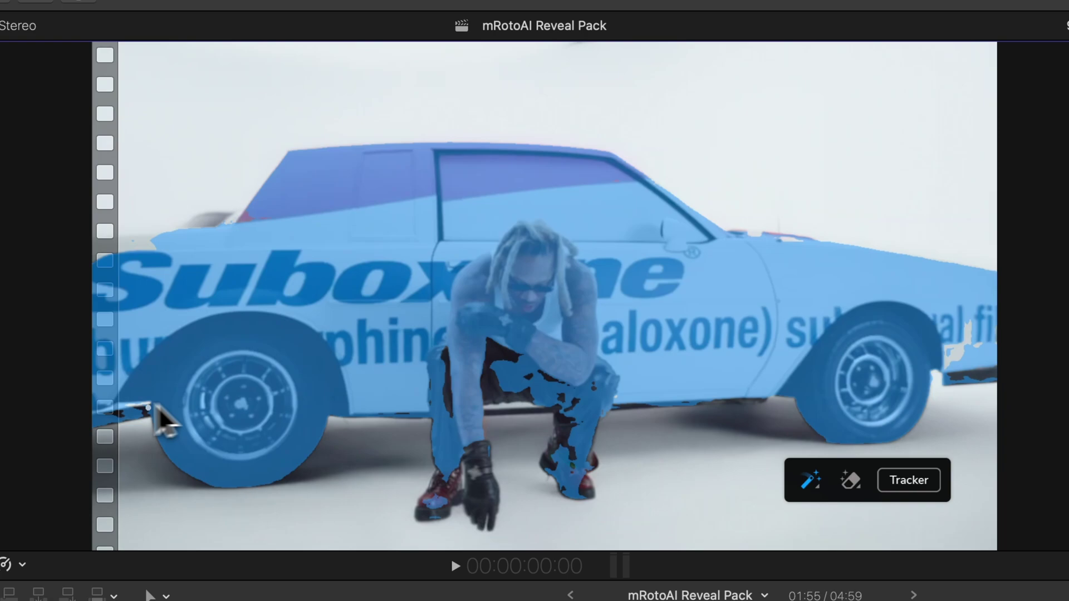
click(438, 385)
click(494, 363)
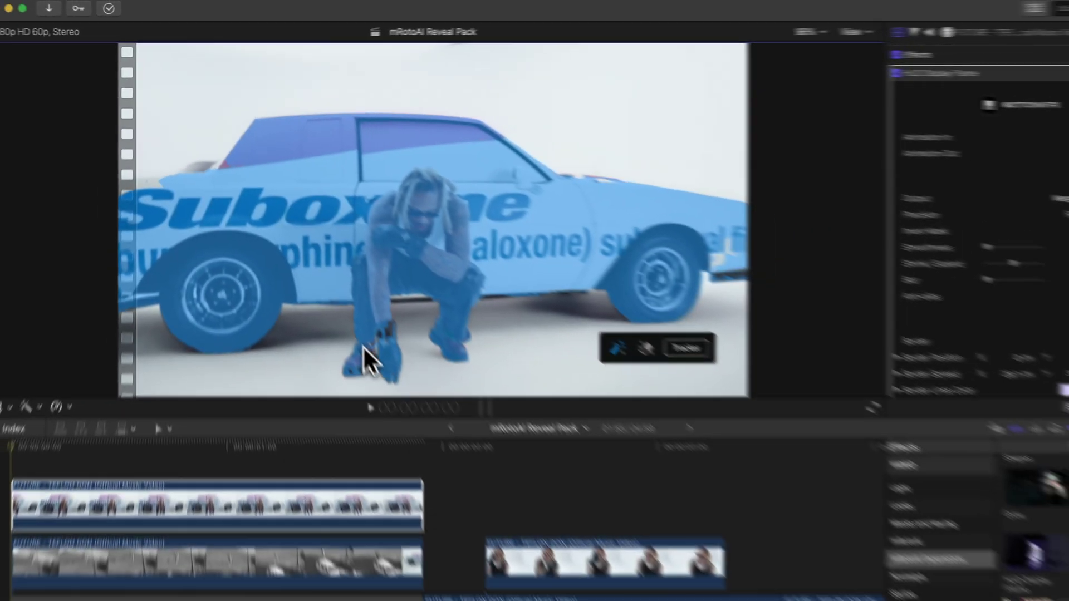
click(454, 484)
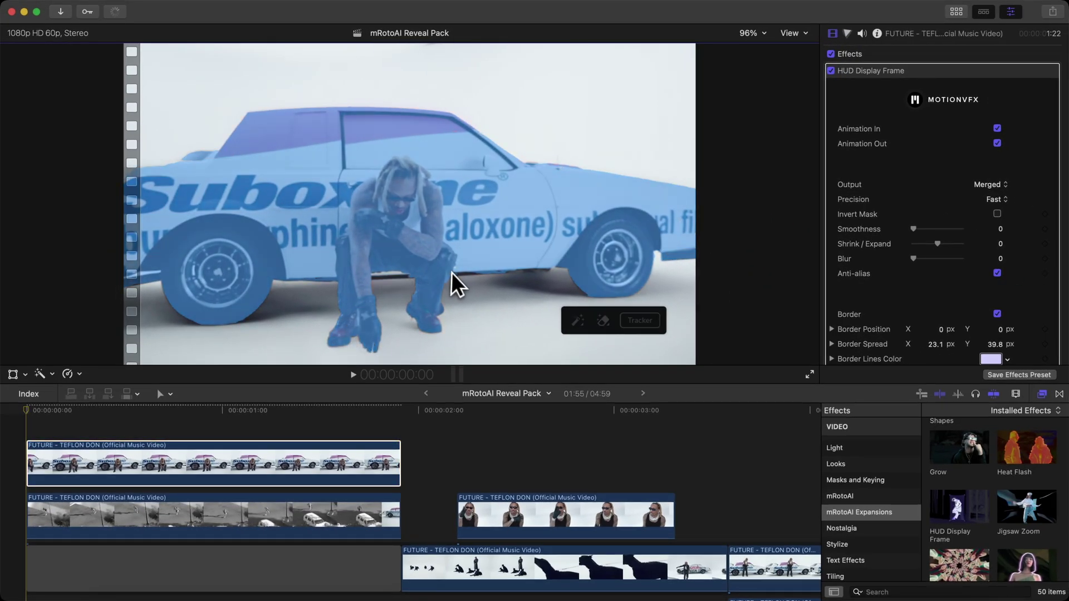
click(427, 271)
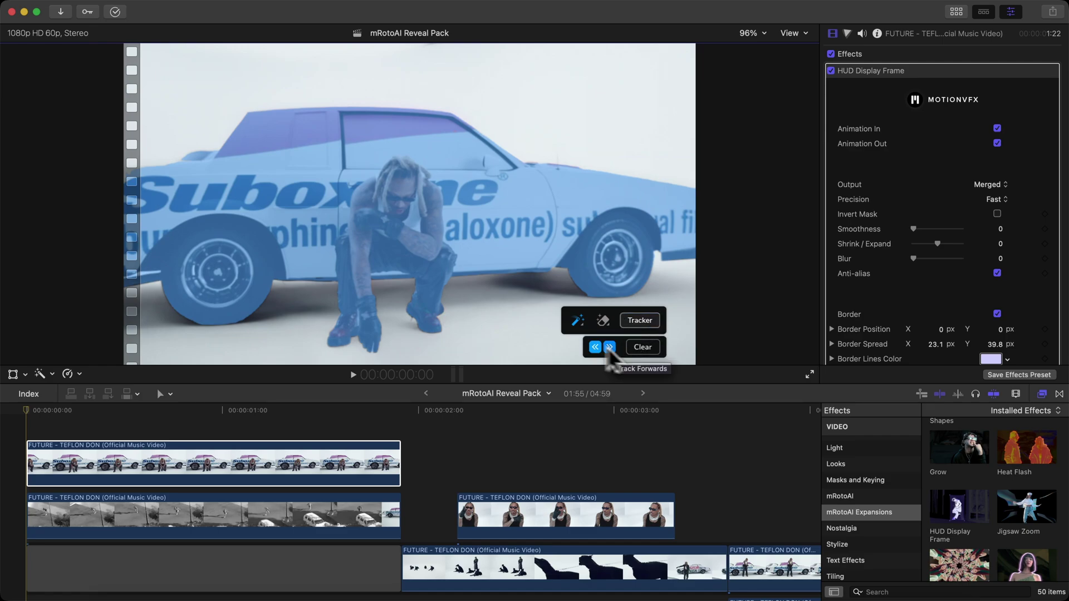
Track the mask forwards from the first frame of the clip and play back the tracked mask
click(30, 443)
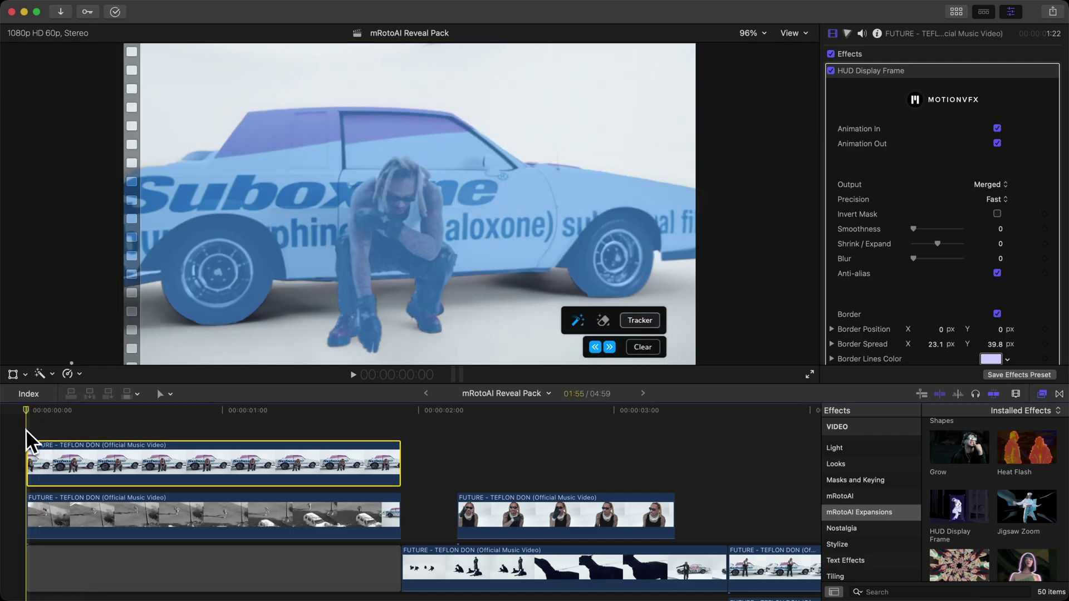
click(607, 345)
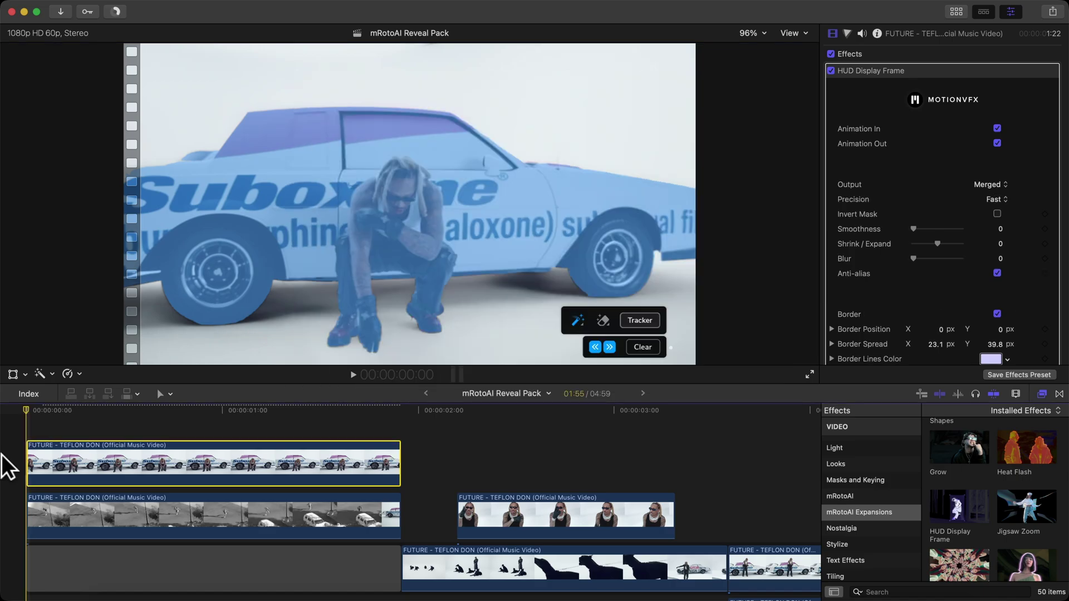
key(space)
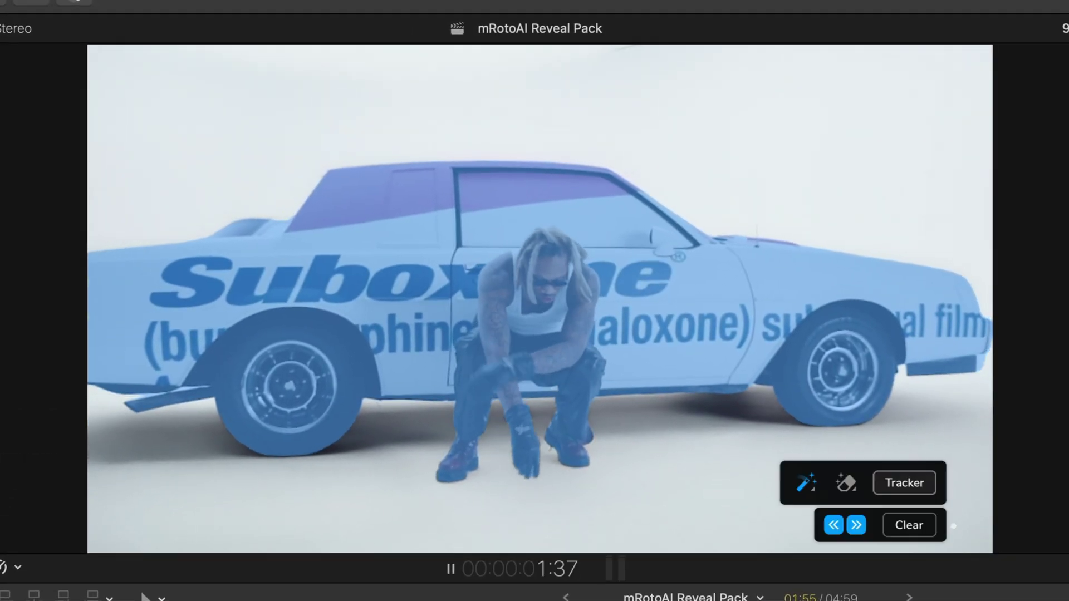
key(space)
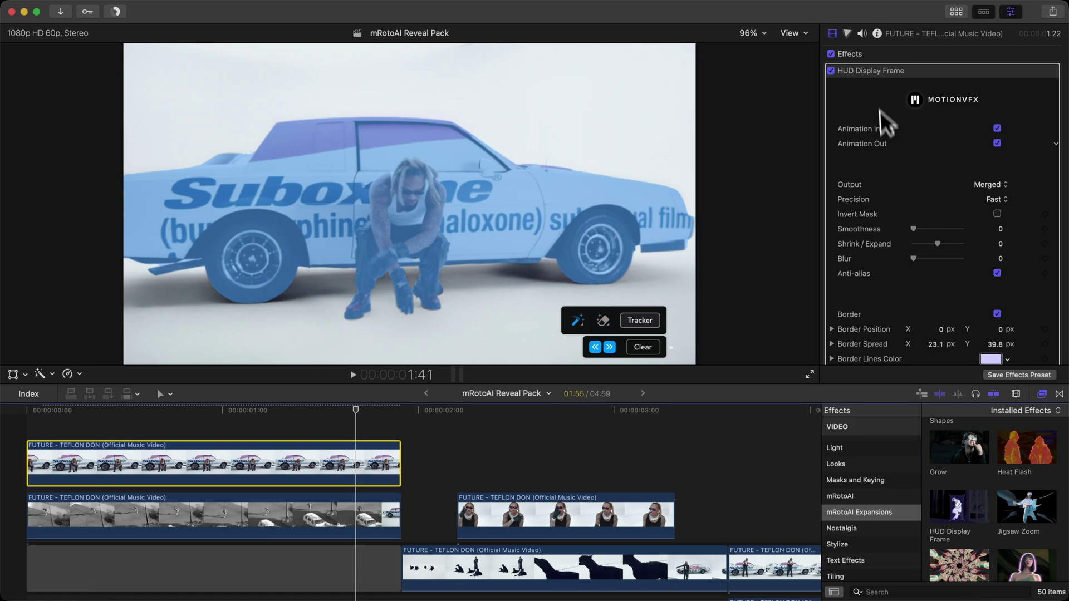
Set the HUD Display Frame output to Masked Video and play back the composite over the black-and-white clip
scroll(870, 229, down, 2)
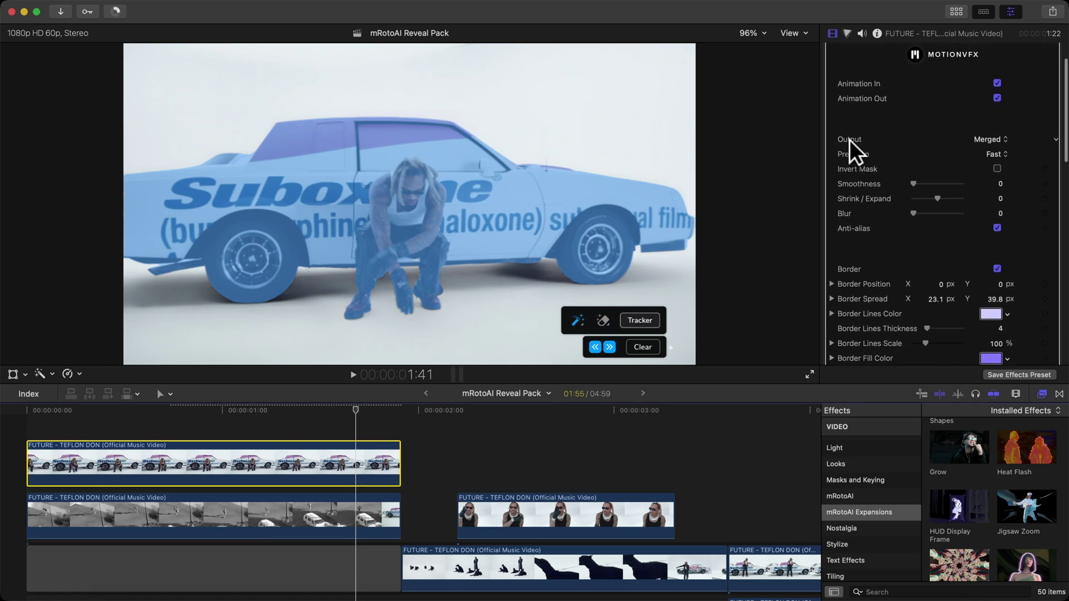
scroll(880, 139, up, 2)
click(990, 175)
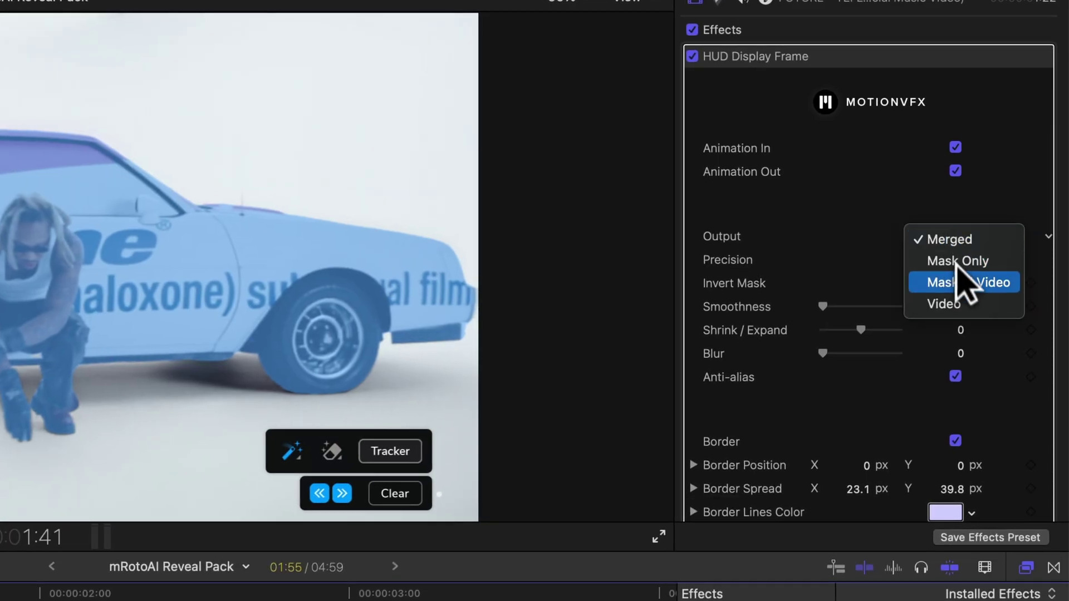
click(966, 282)
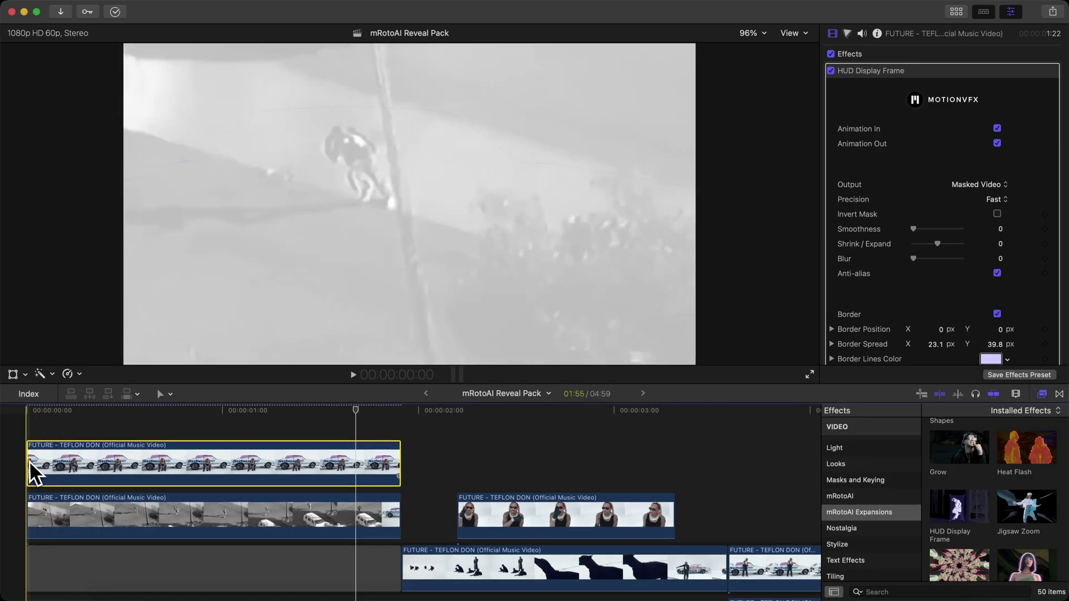
key(space)
key(space)
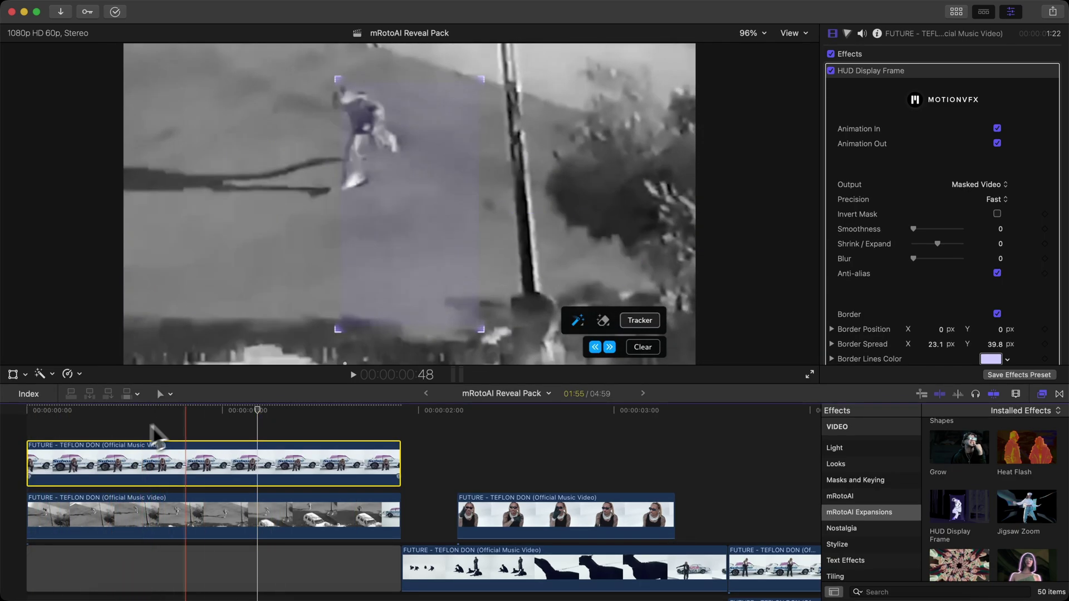
Park the playhead at frame 36 and set the Border Lines Color to orange and the Border Fill Color to red
drag(279, 411, 146, 465)
scroll(947, 204, down, 5)
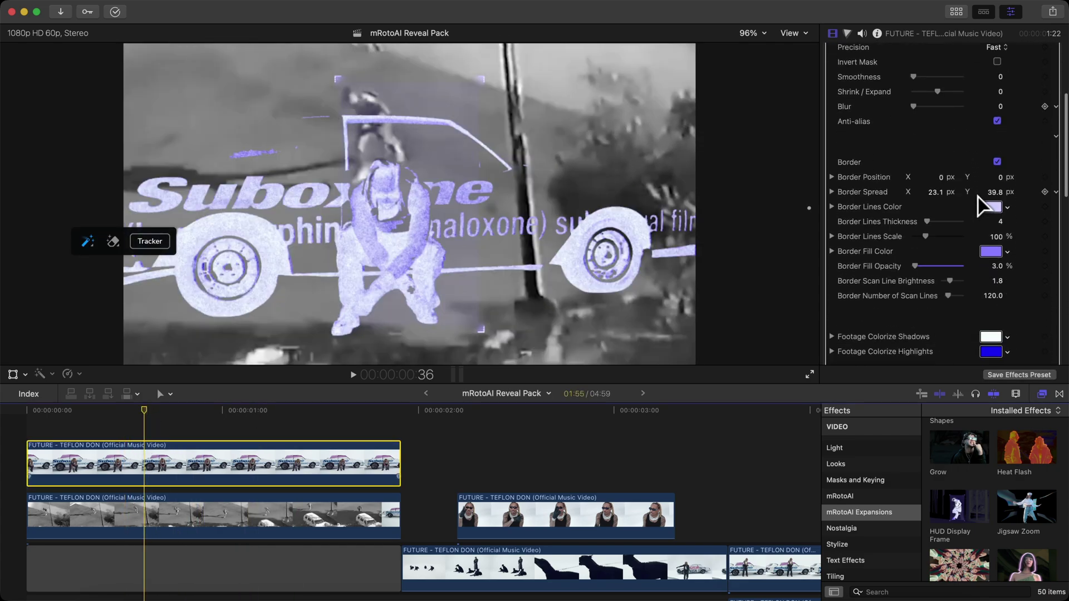
click(997, 161)
scroll(941, 245, down, 3)
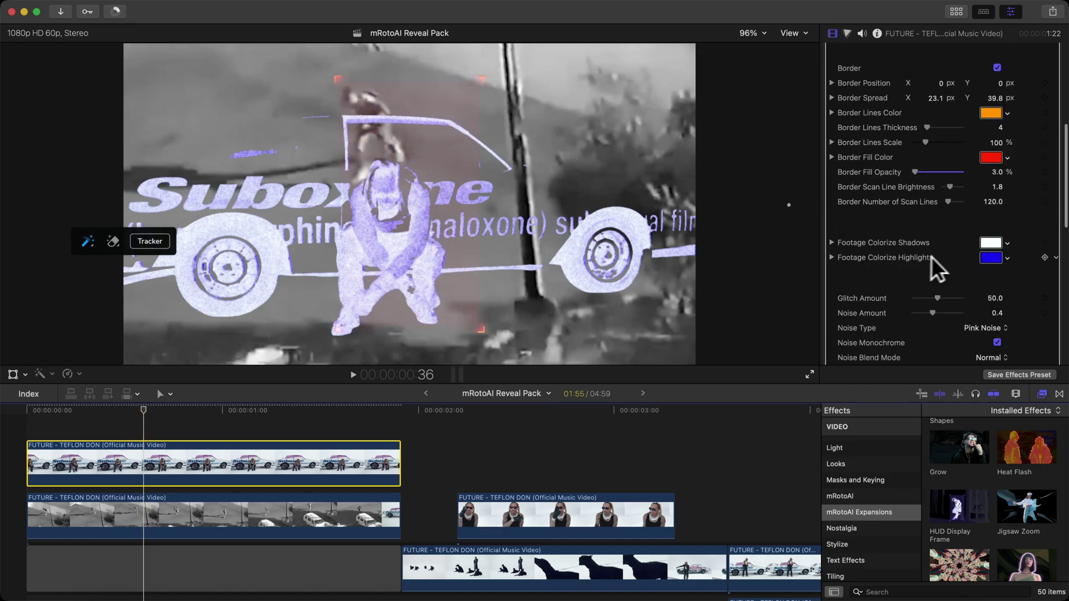
Set the Footage Colorize Highlights color to a crimson red with the color wheel, with the playhead at frame 47
click(983, 258)
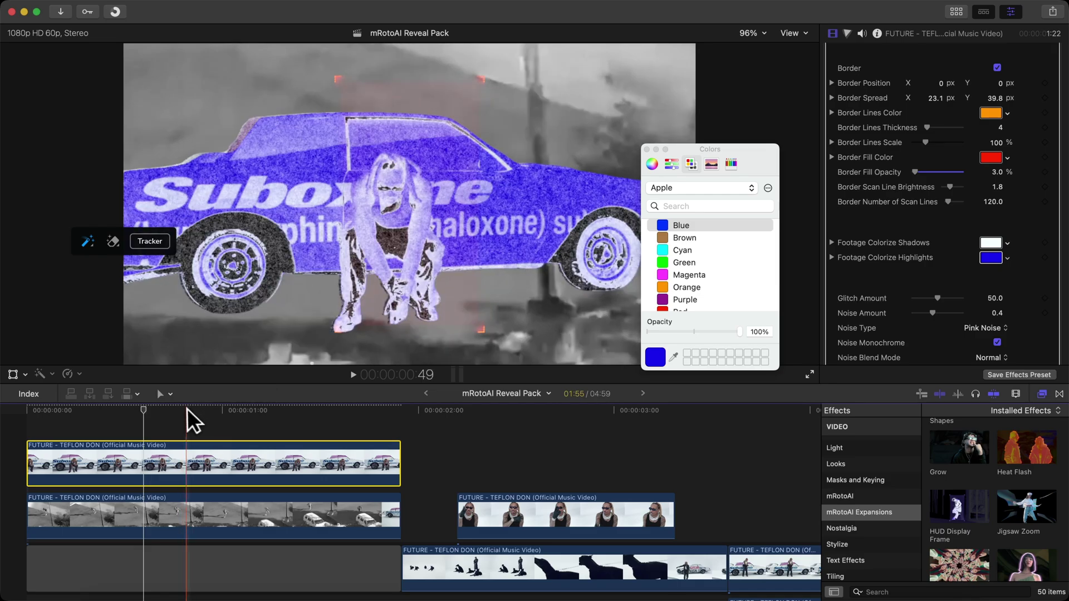
mouse_move(187, 409)
mouse_down()
mouse_move(224, 411)
mouse_move(180, 413)
mouse_up()
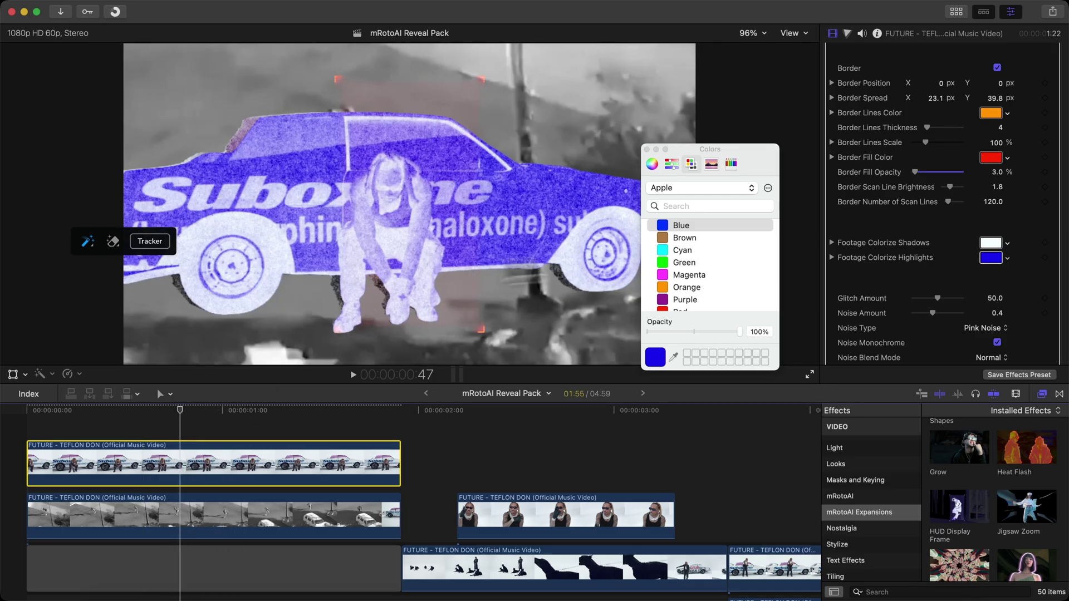
click(652, 164)
drag(709, 237, 754, 243)
Set the Footage Colorize Shadows color to golden yellow and play back the recolored reveal from the start of the clip
click(990, 243)
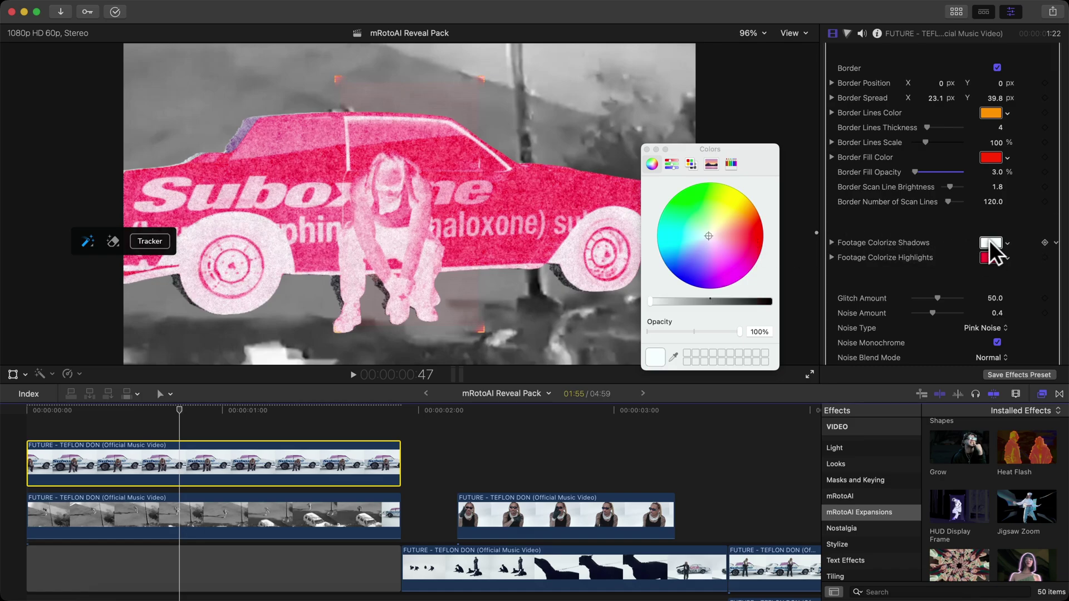
drag(716, 229, 699, 262)
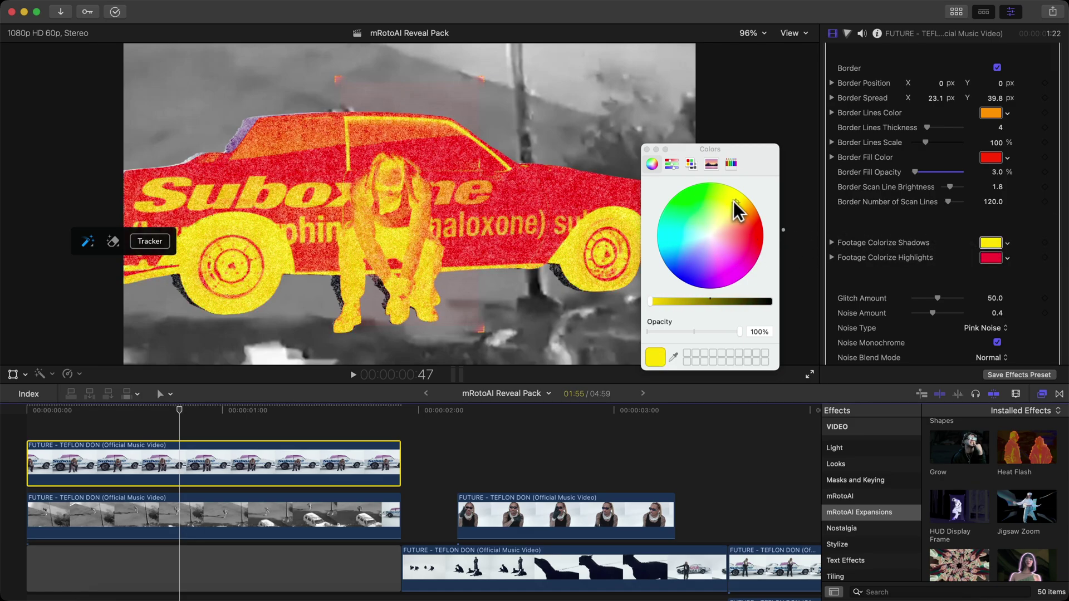
click(647, 149)
key(space)
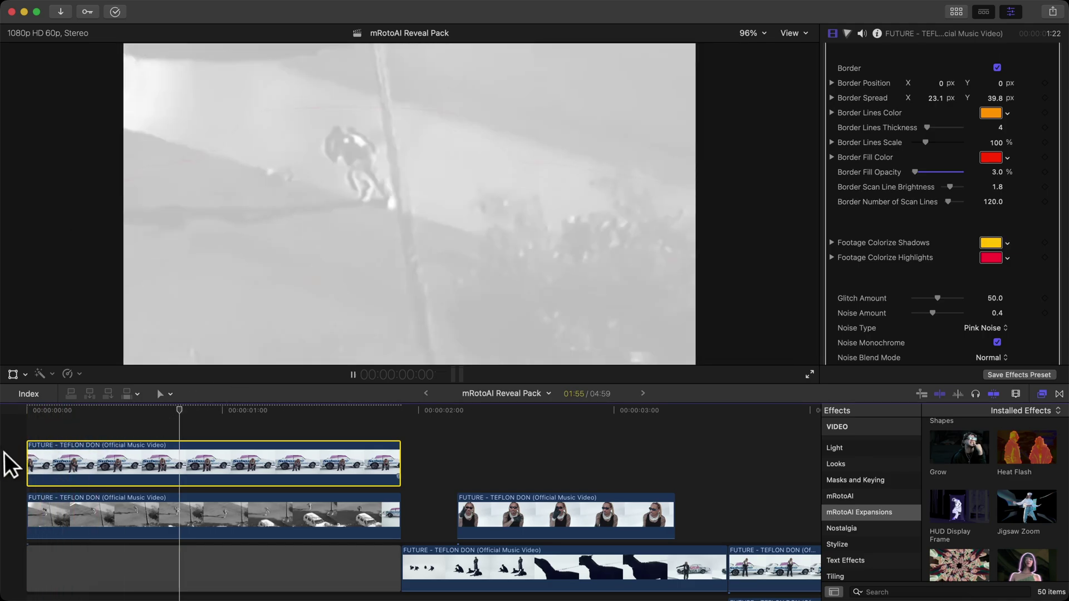
key(space)
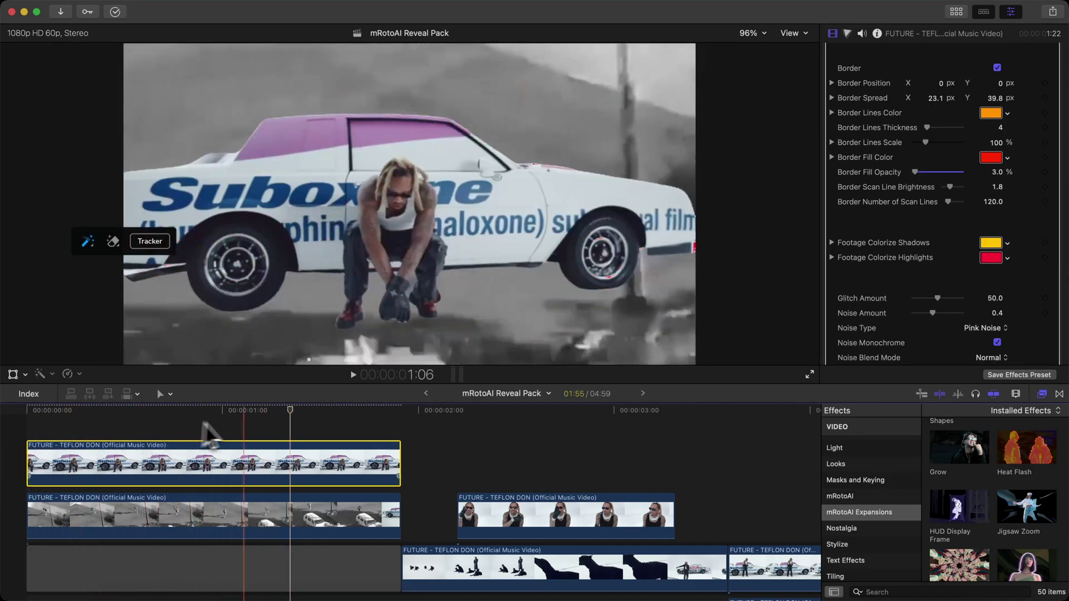
Try the HUD Display Frame effect without Animation In and without Animation Out, playing back the clip for each variant
click(189, 452)
scroll(994, 224, up, 10)
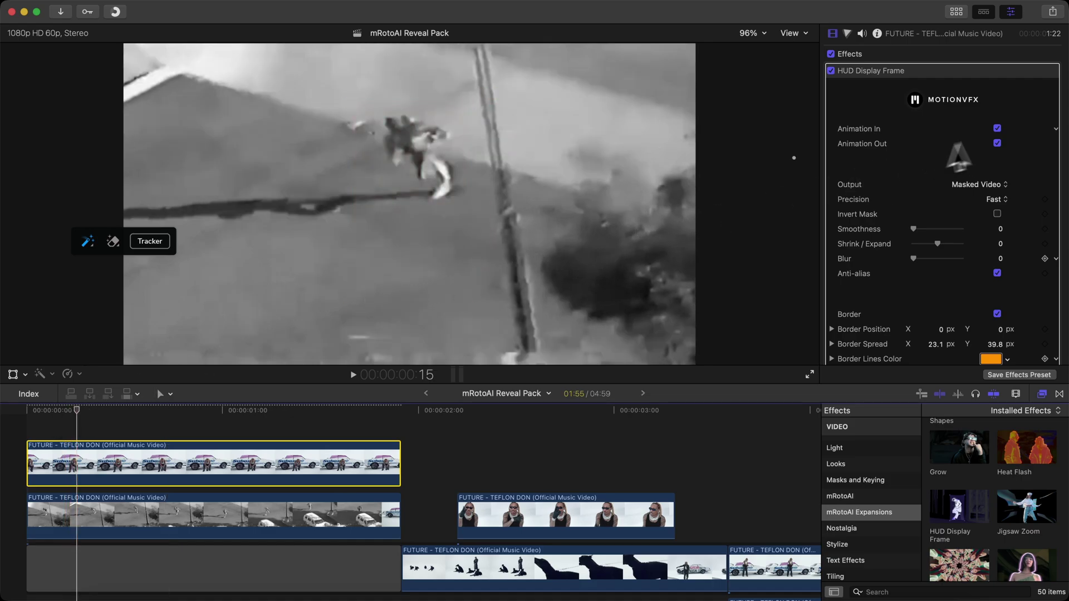
click(998, 128)
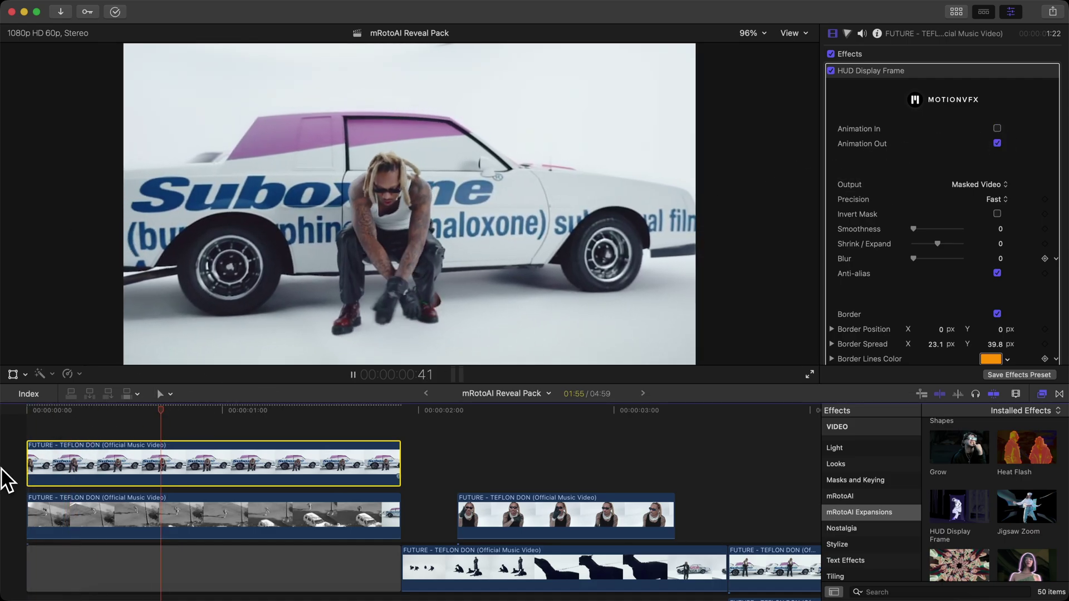
key(space)
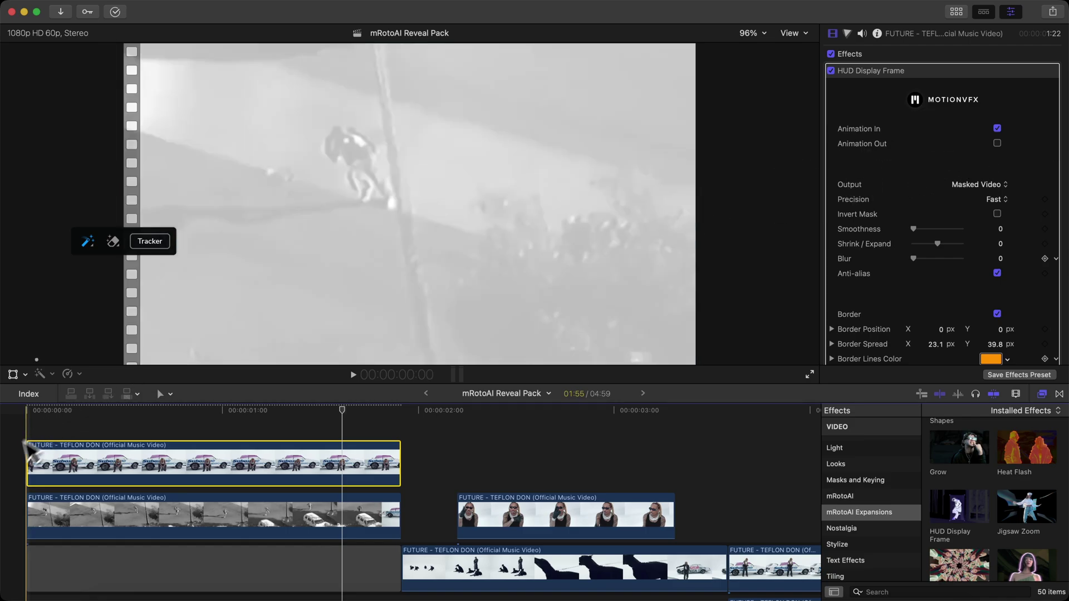
key(space)
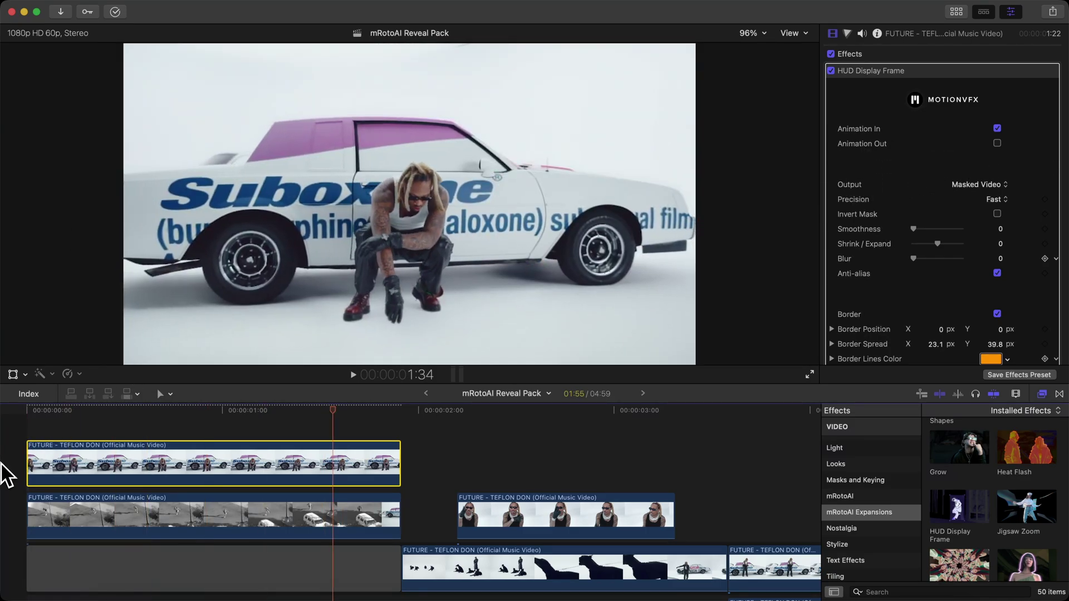
Go to the next masked clip on the timeline and preview its finished TEFLON DON title effect
scroll(302, 470, right, 5)
scroll(302, 470, down, 2)
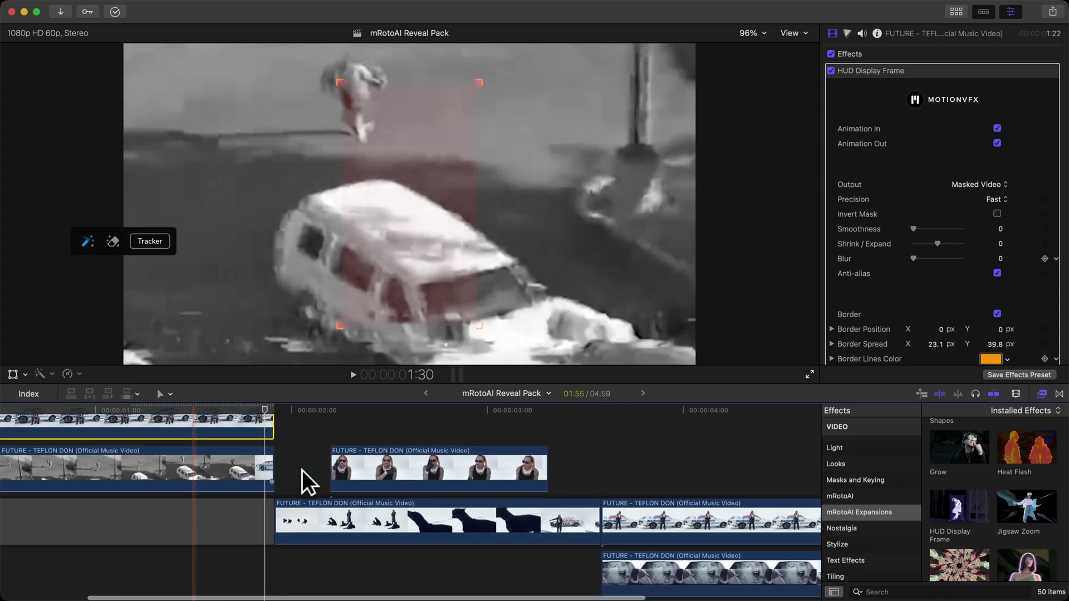
scroll(302, 470, right, 3)
scroll(309, 459, up, 1)
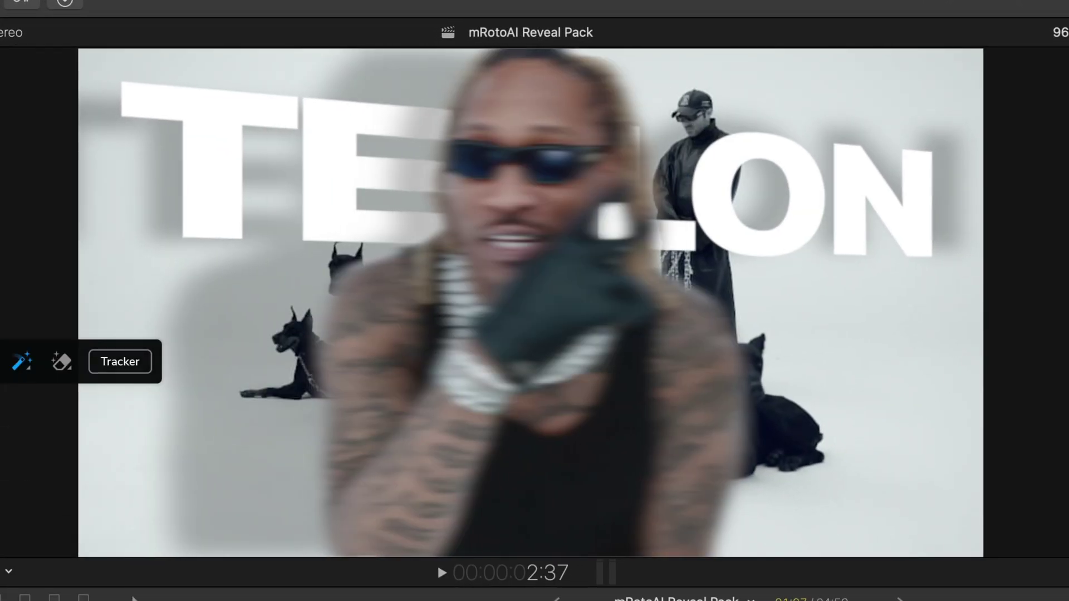
key(j)
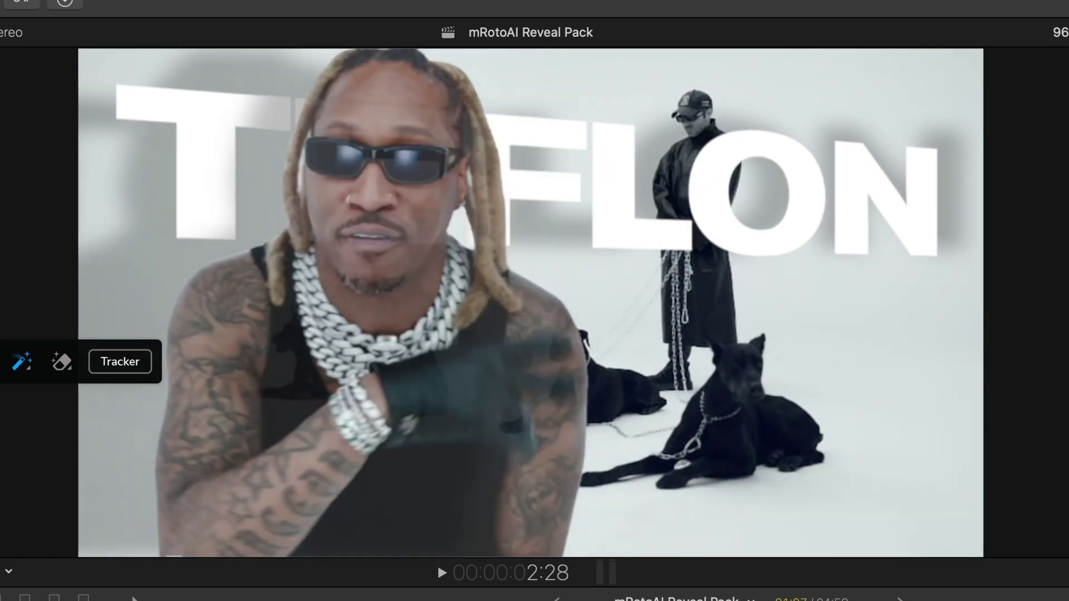
key(l)
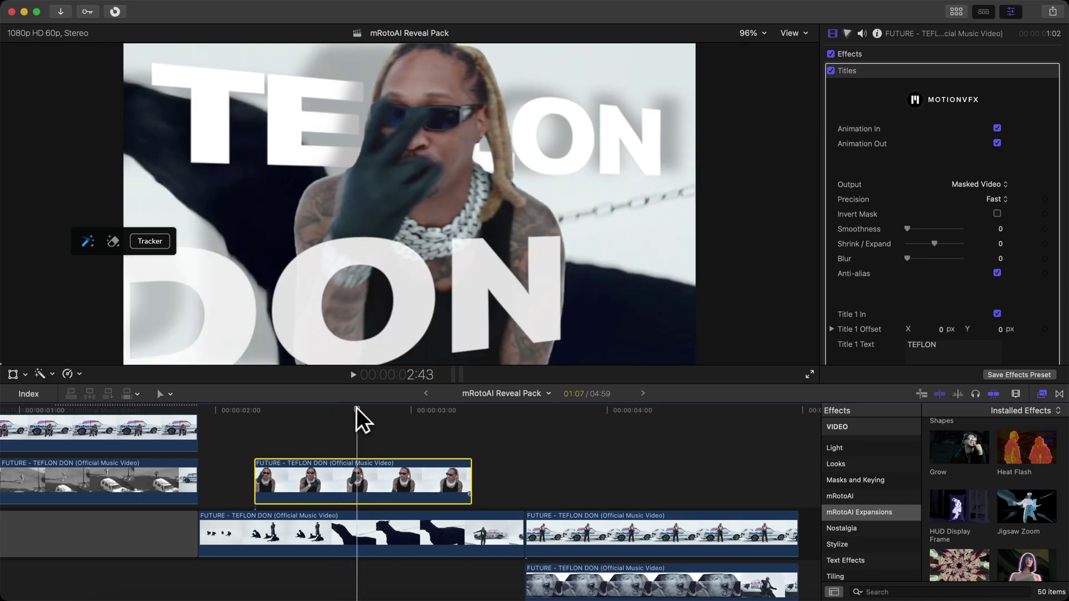
Delete the Titles effect from the close-up clip and play back the section from the start of the dogs clip
click(871, 66)
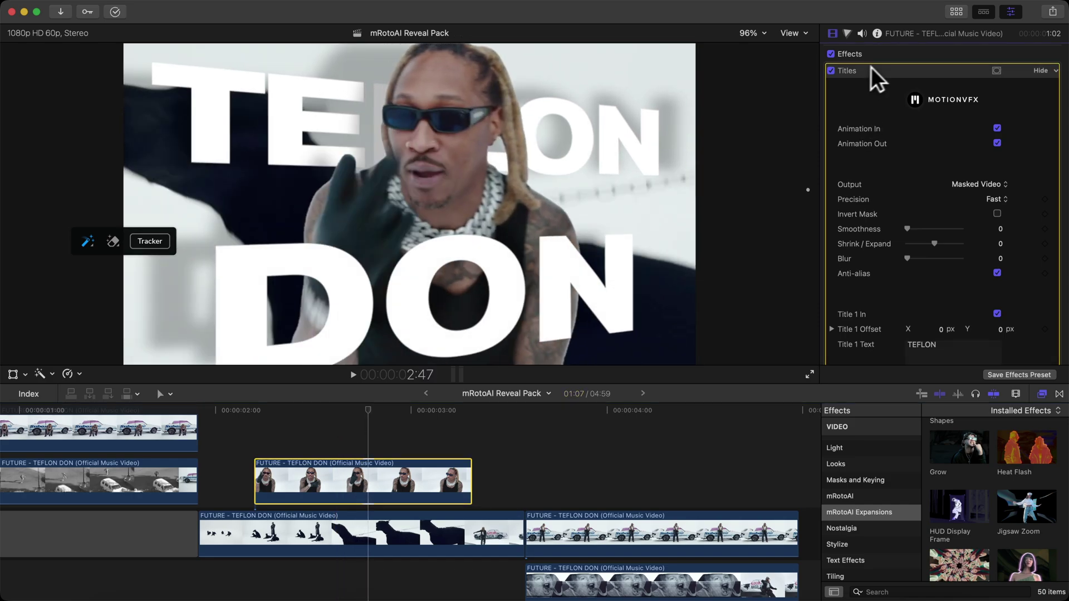
key(Delete)
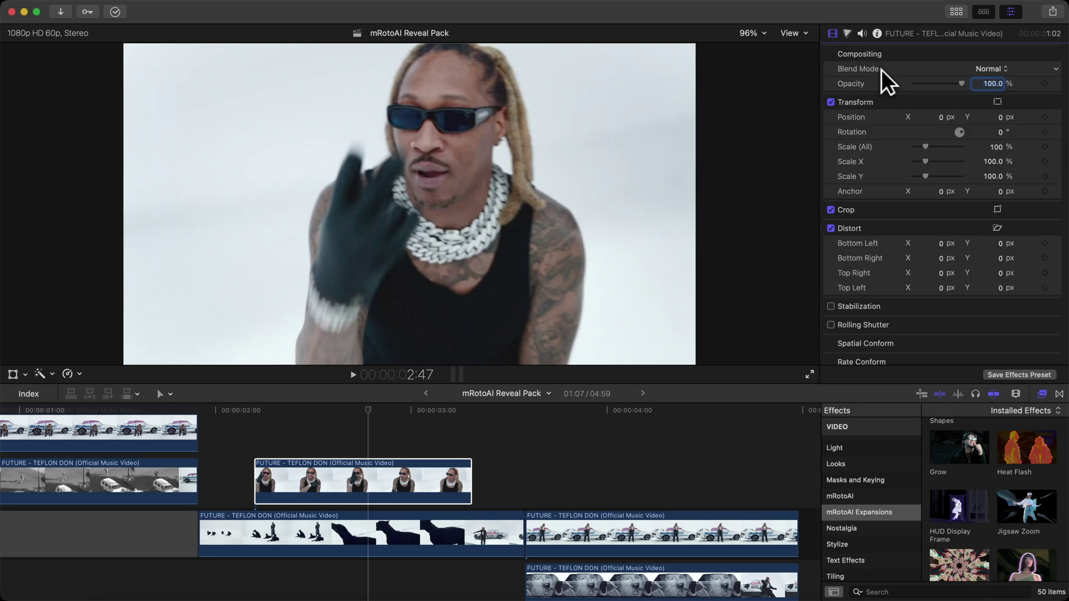
key(space)
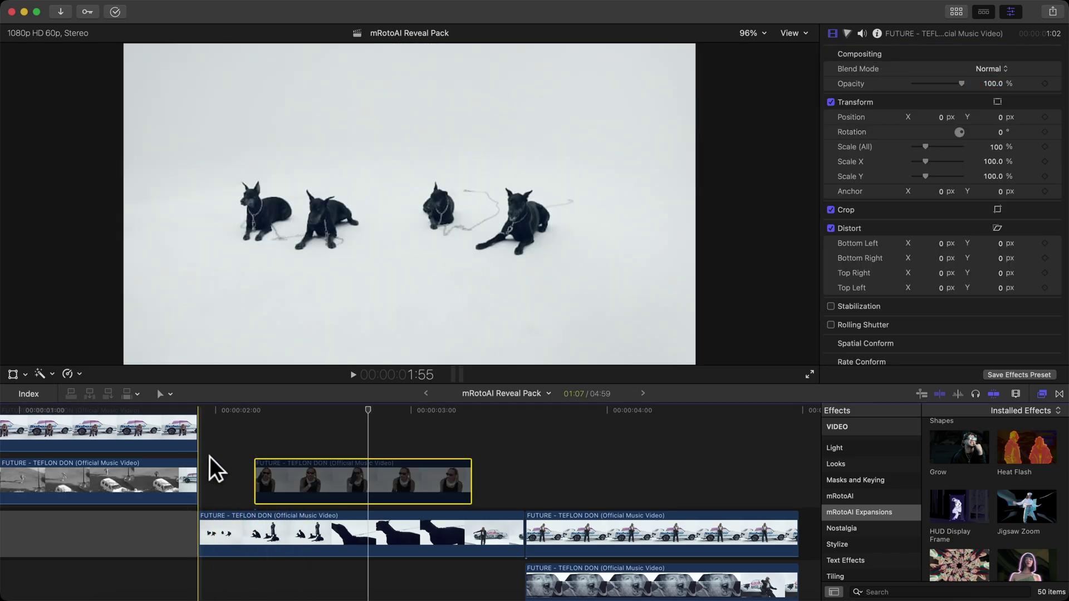
key(space)
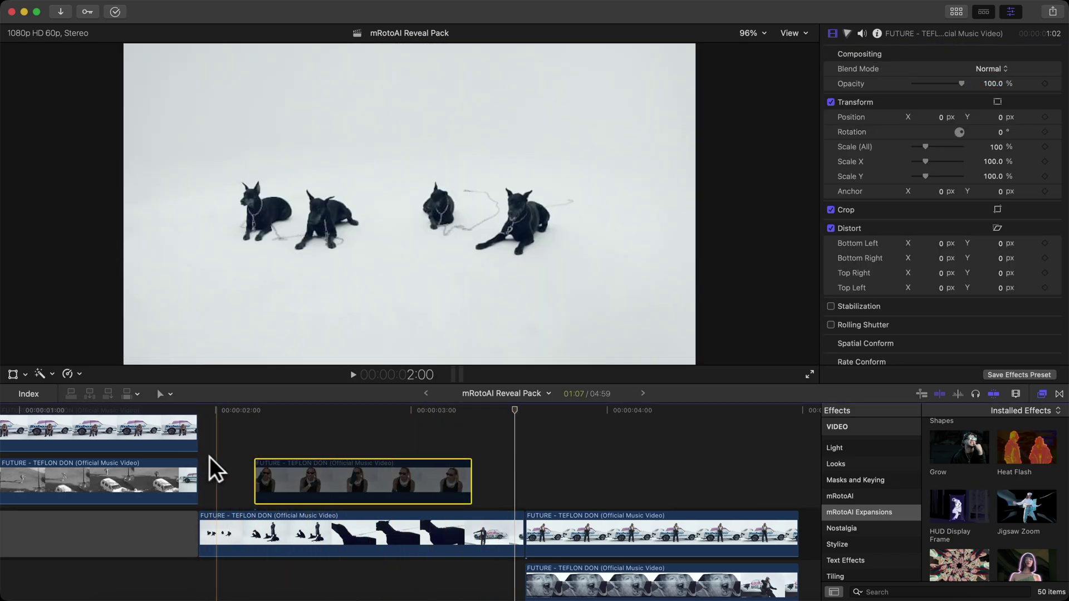
key(space)
key(space)
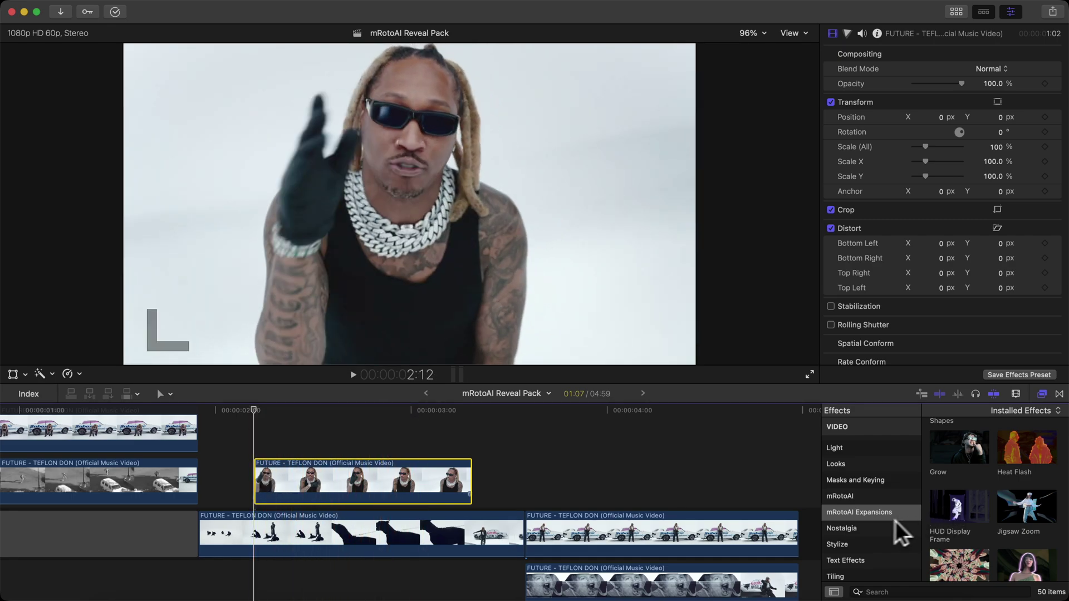
Apply the mRotoAI Titles effect to the close-up clip and mask the man at its first frame, erasing the excess beside his arm
scroll(994, 477, down, 5)
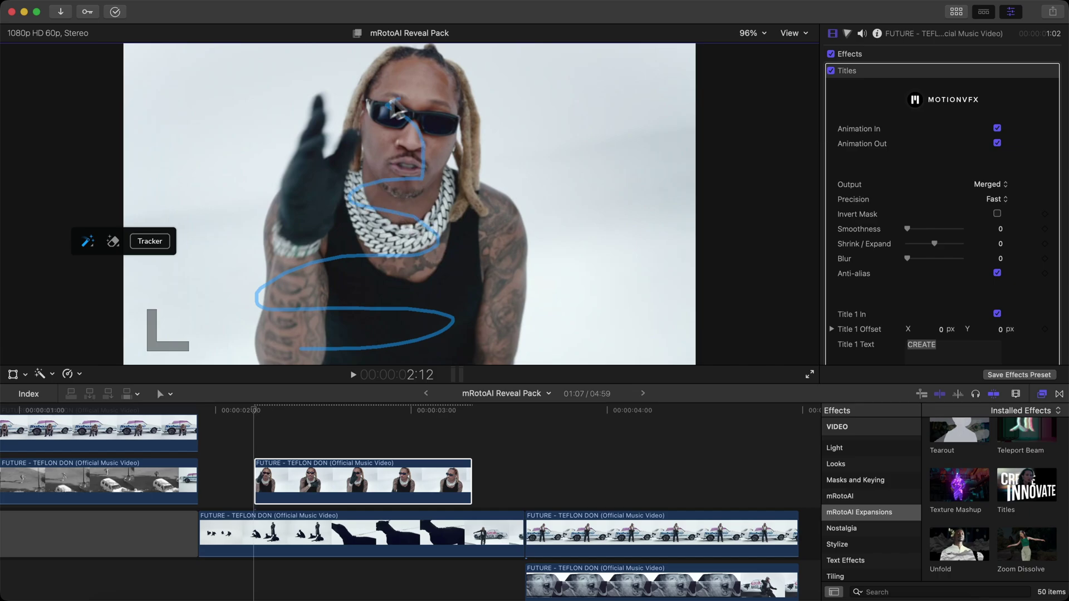
drag(472, 215, 403, 350)
mouse_move(360, 118)
mouse_down()
mouse_move(296, 172)
mouse_move(320, 123)
mouse_up()
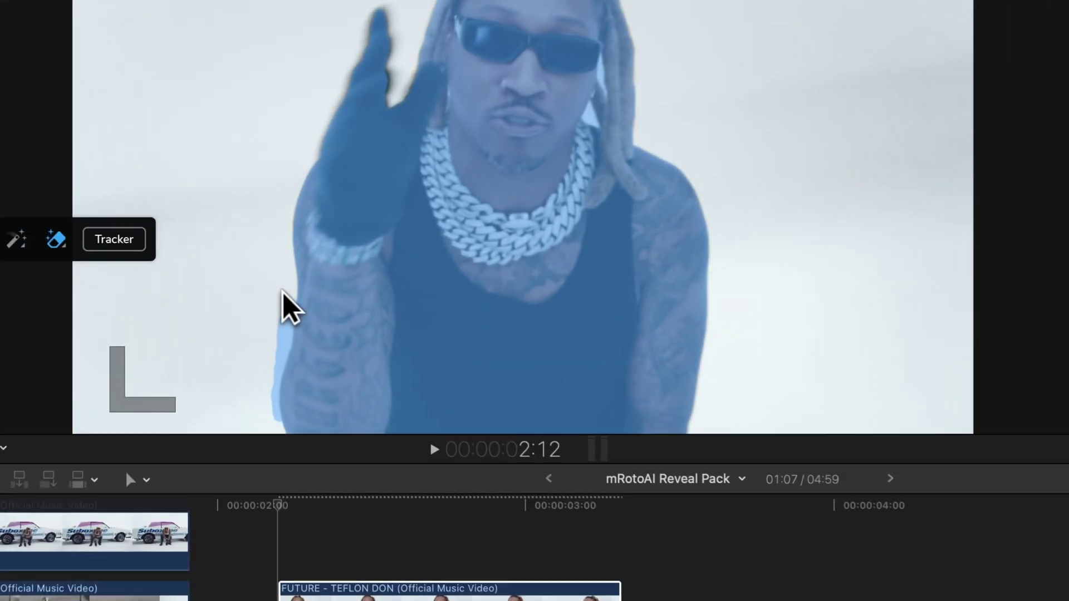
mouse_move(281, 300)
mouse_down()
mouse_move(271, 370)
mouse_move(280, 415)
mouse_up()
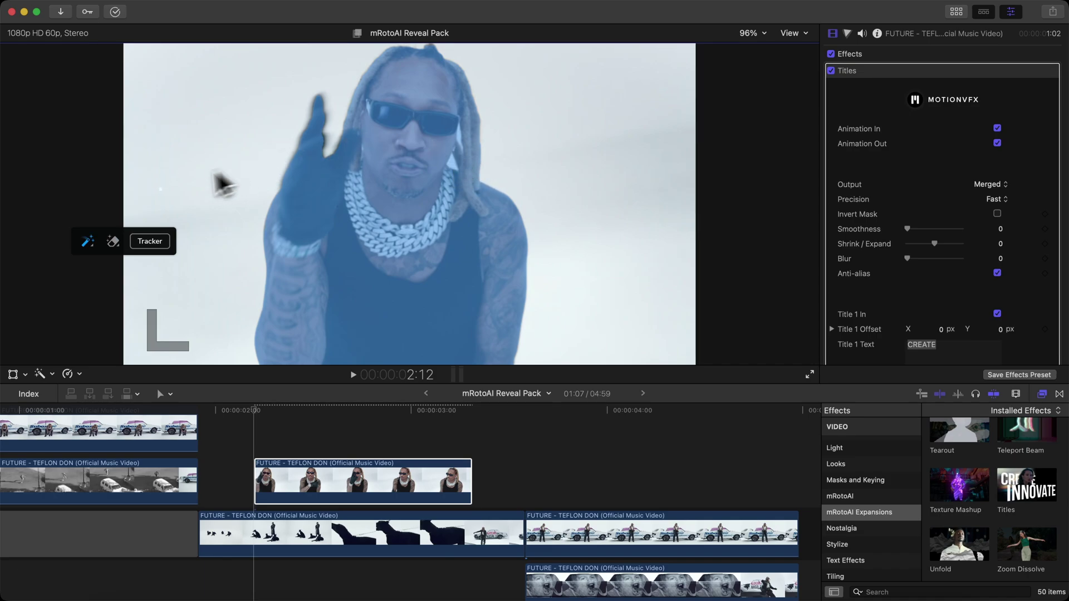
Move the on-screen mask controls above and beside the man, track the mask forwards and play back the tracked result
mouse_move(150, 232)
mouse_down()
mouse_move(245, 234)
mouse_move(198, 185)
mouse_move(210, 82)
mouse_up()
click(198, 113)
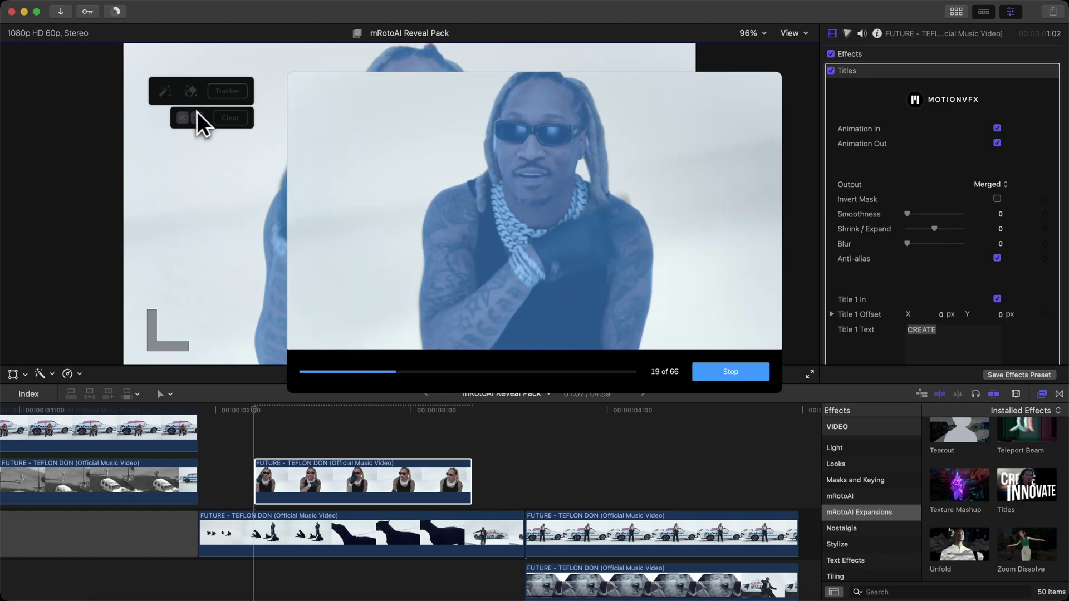
key(space)
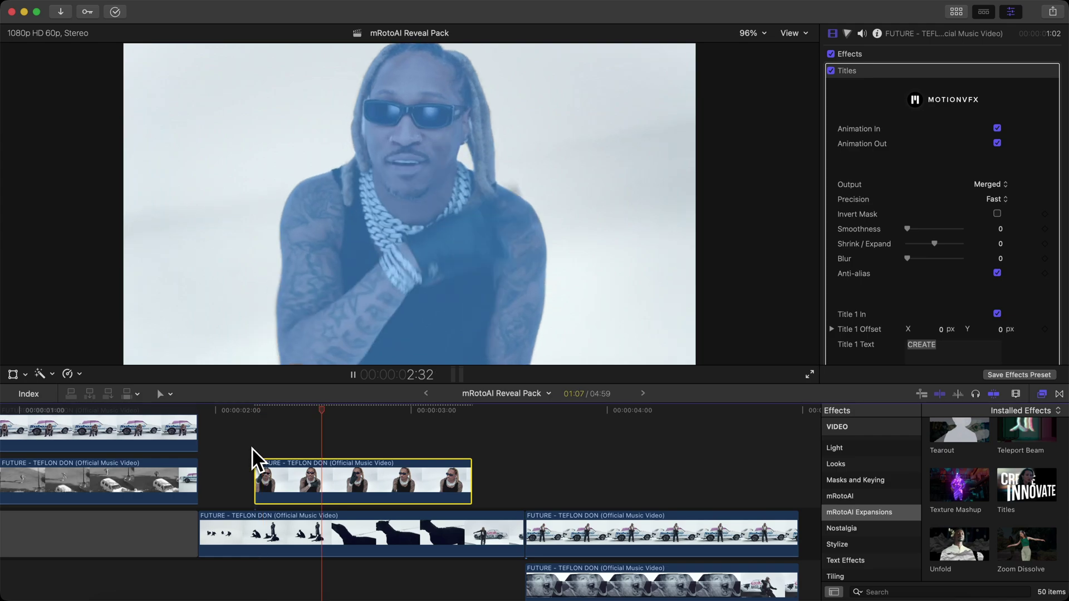
key(space)
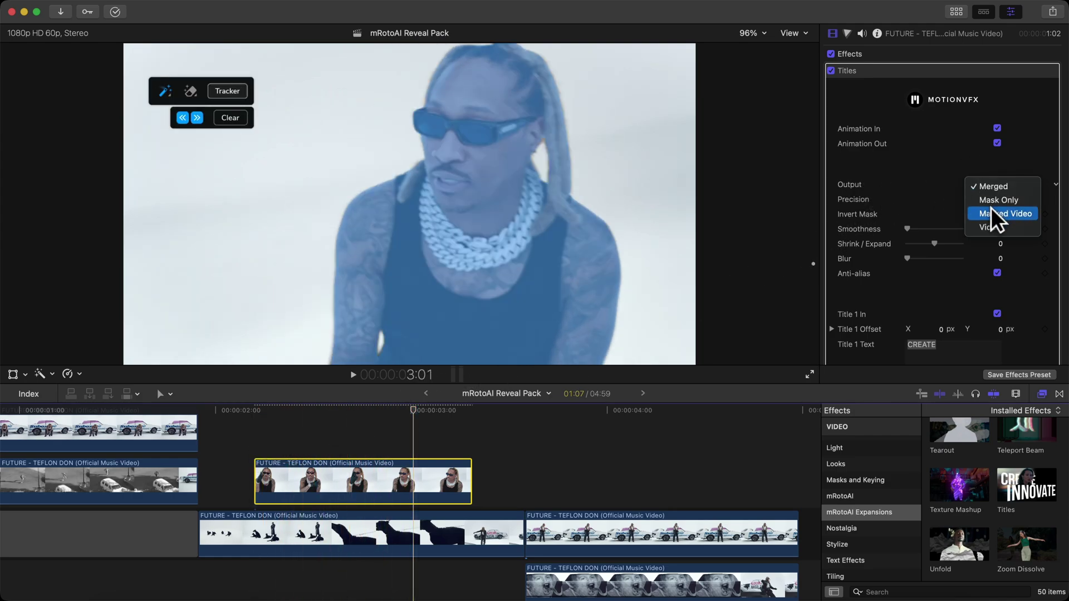
Set the Titles effect output to Masked Video, play back the composite and park the playhead at 2:40
click(991, 214)
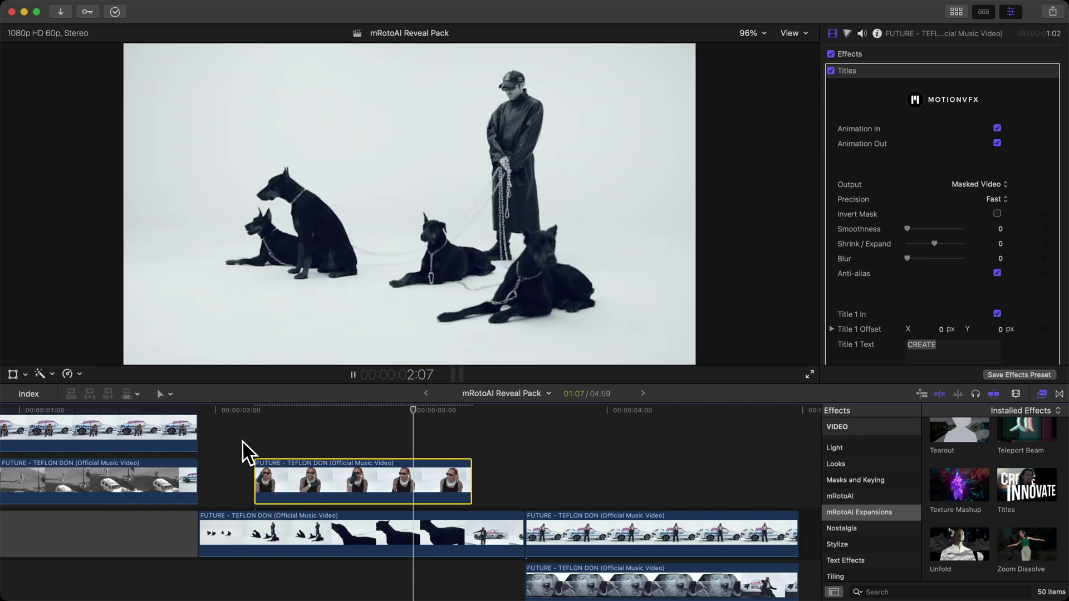
click(345, 410)
drag(346, 410, 307, 411)
click(348, 411)
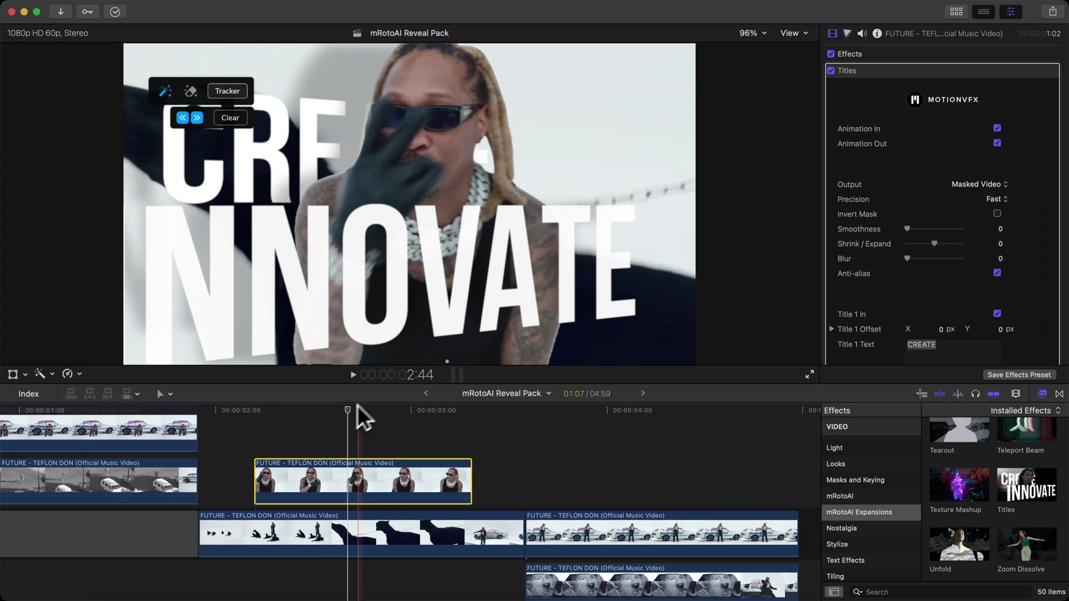
Replace the Title 1 text with TEFLON
scroll(920, 224, down, 5)
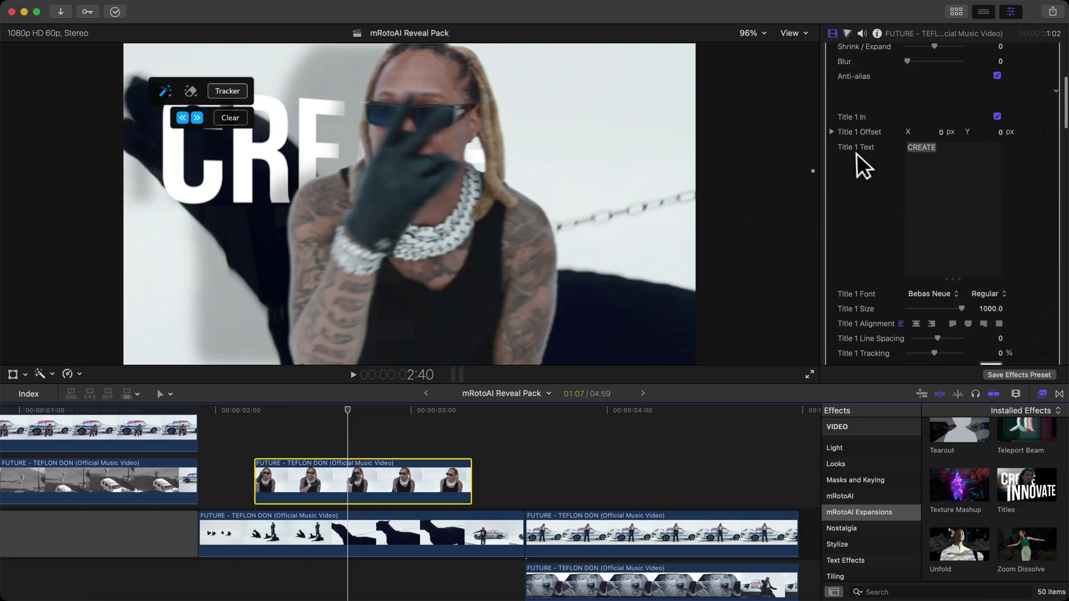
scroll(855, 151, down, 3)
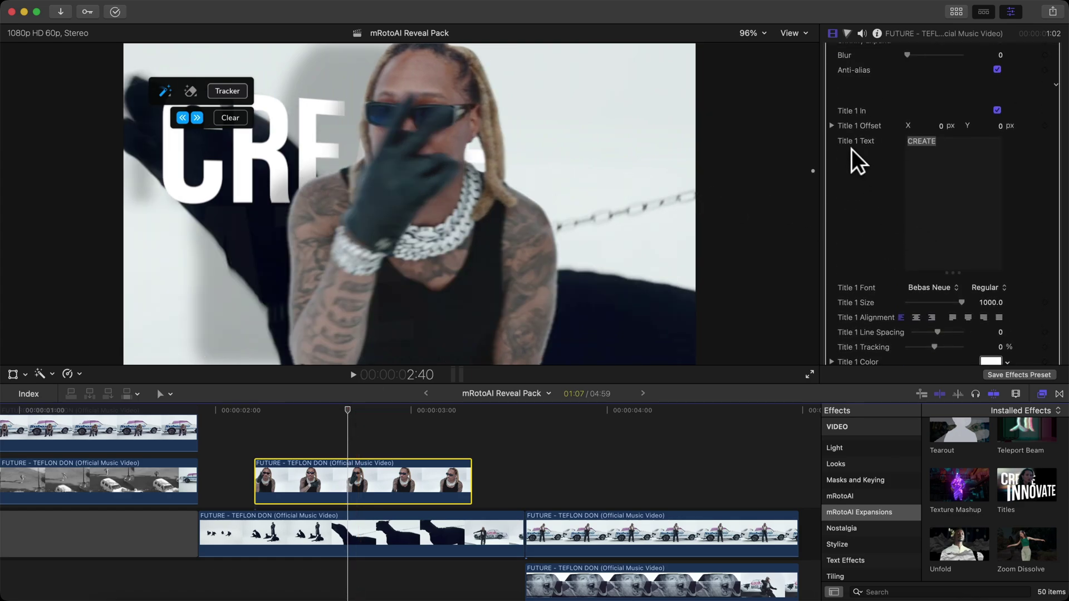
click(933, 161)
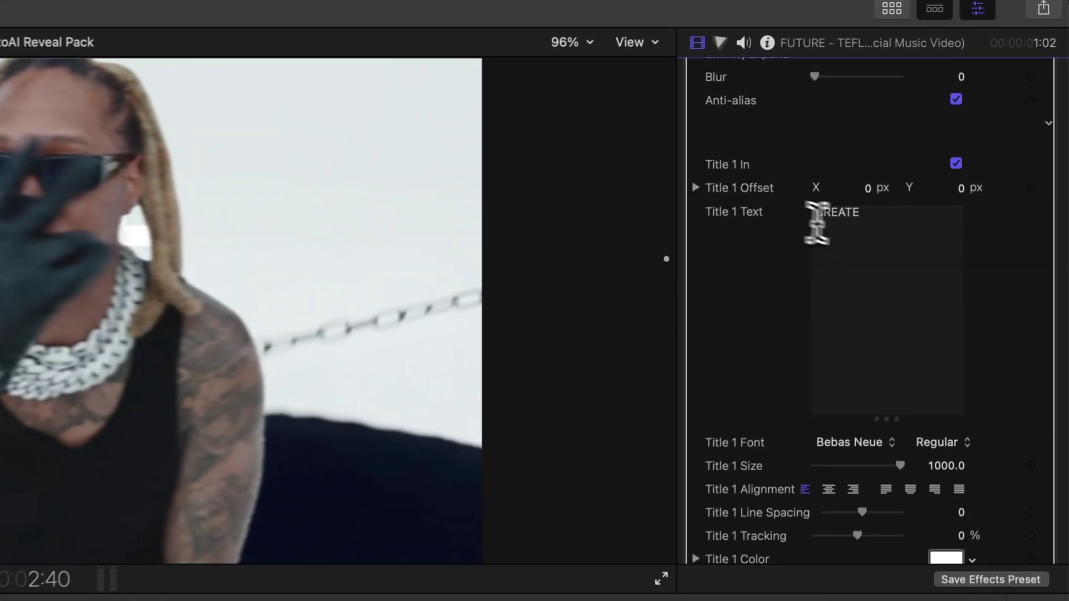
drag(909, 148, 899, 133)
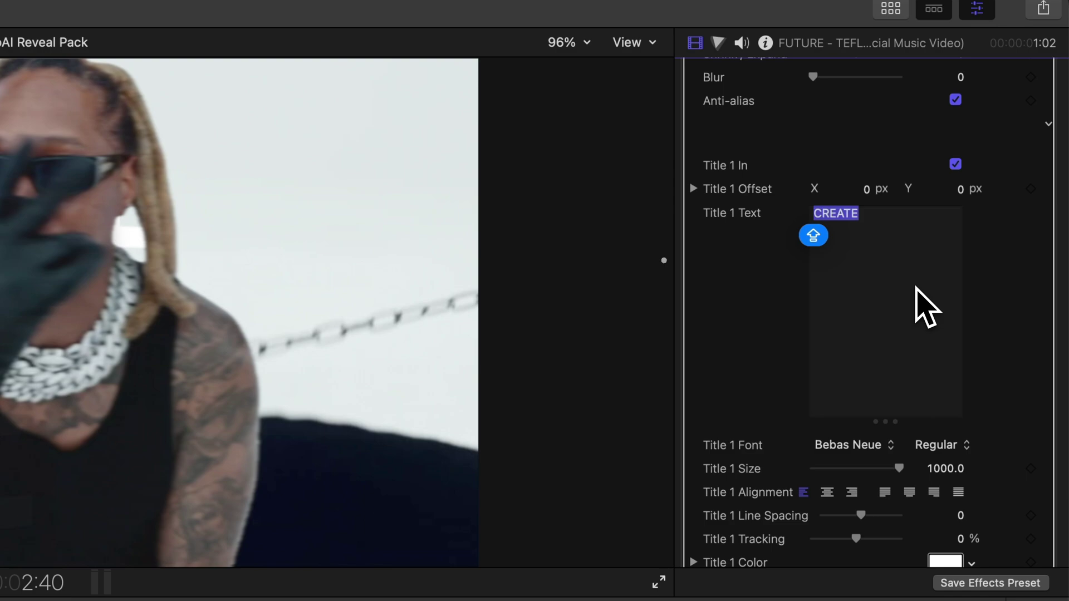
text(F)
key(BackSpace)
text(TEFLON)
Replace the Title 2 text with DON and park the playhead at 3:03
scroll(948, 237, down, 6)
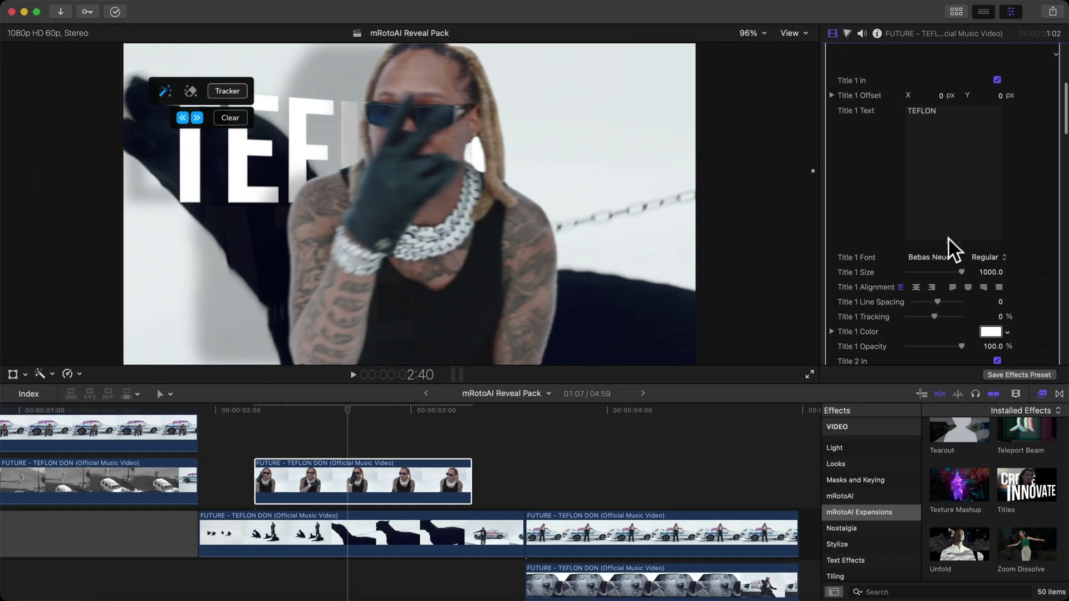
double_click(944, 249)
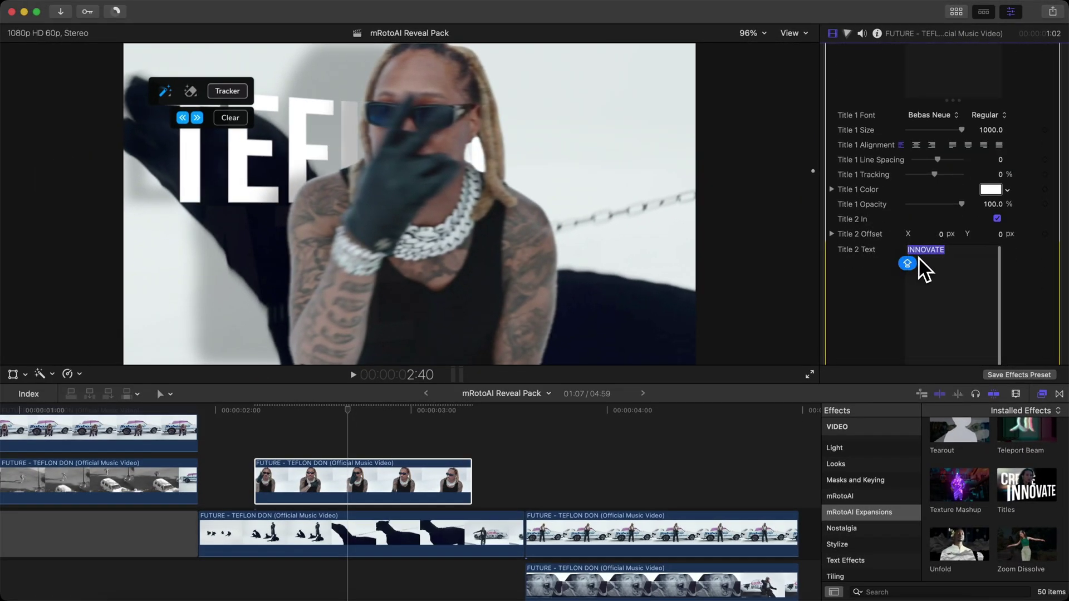
text(DON)
mouse_move(428, 413)
mouse_down()
mouse_move(361, 411)
mouse_move(423, 406)
mouse_up()
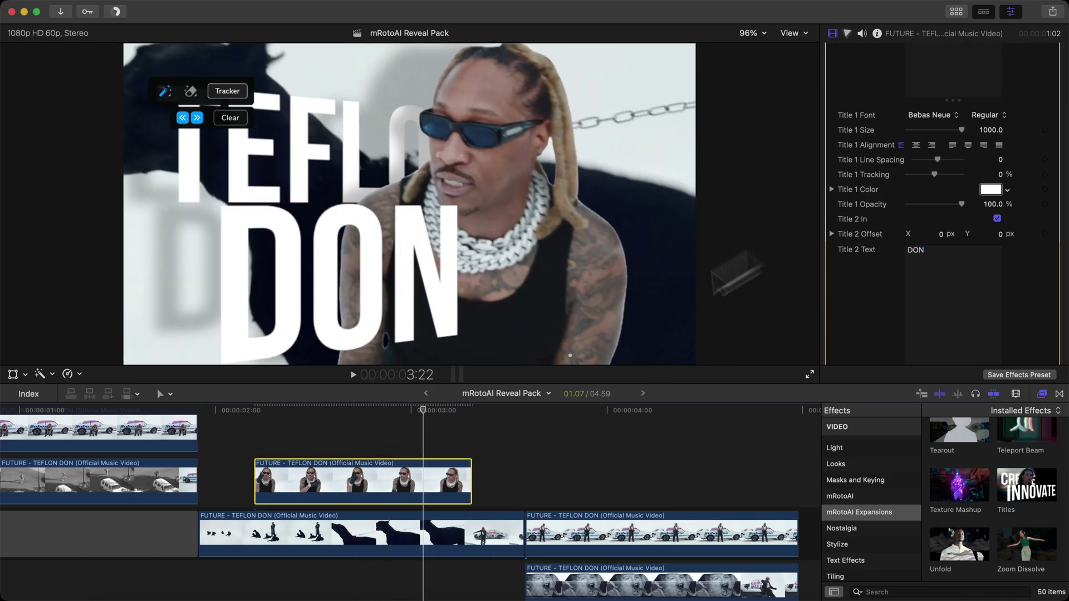
Set the Title 1 font to Berthold Akzidenz Grotesk and reduce its size to 841.1
scroll(924, 189, up, 2)
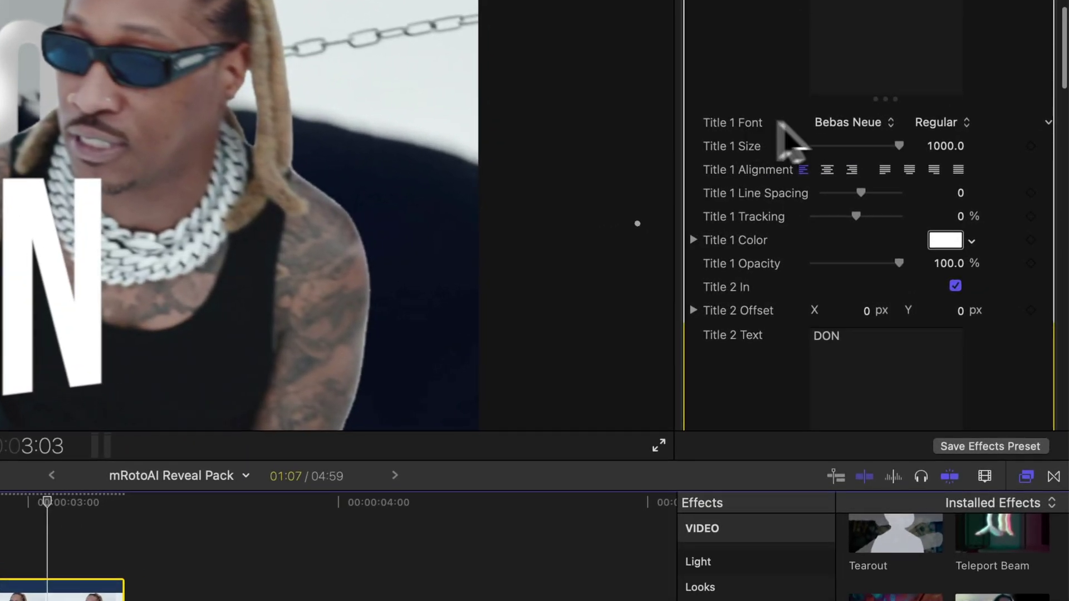
click(928, 170)
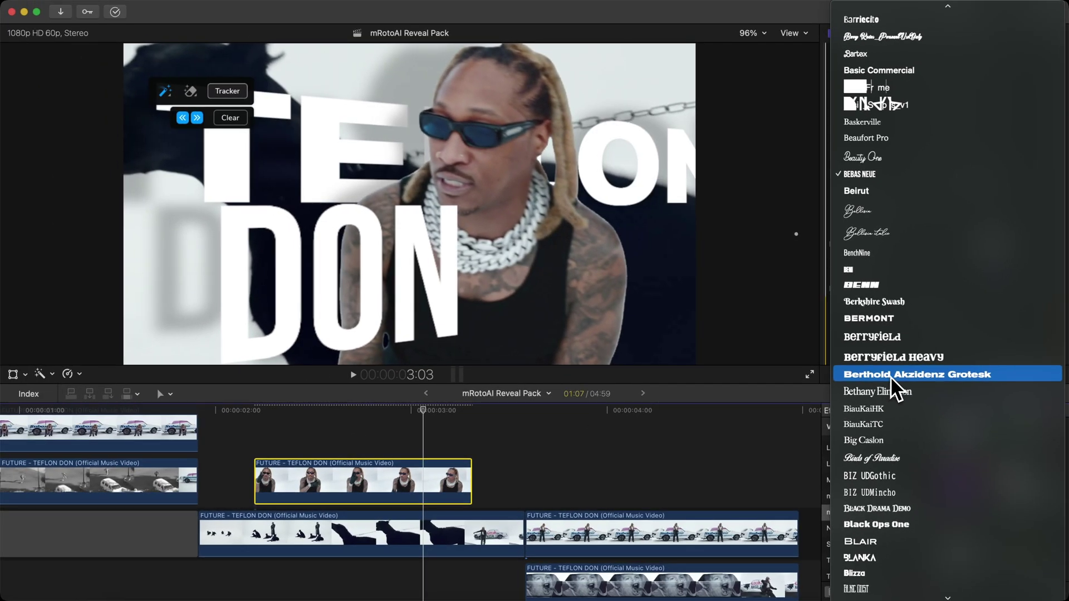
click(927, 377)
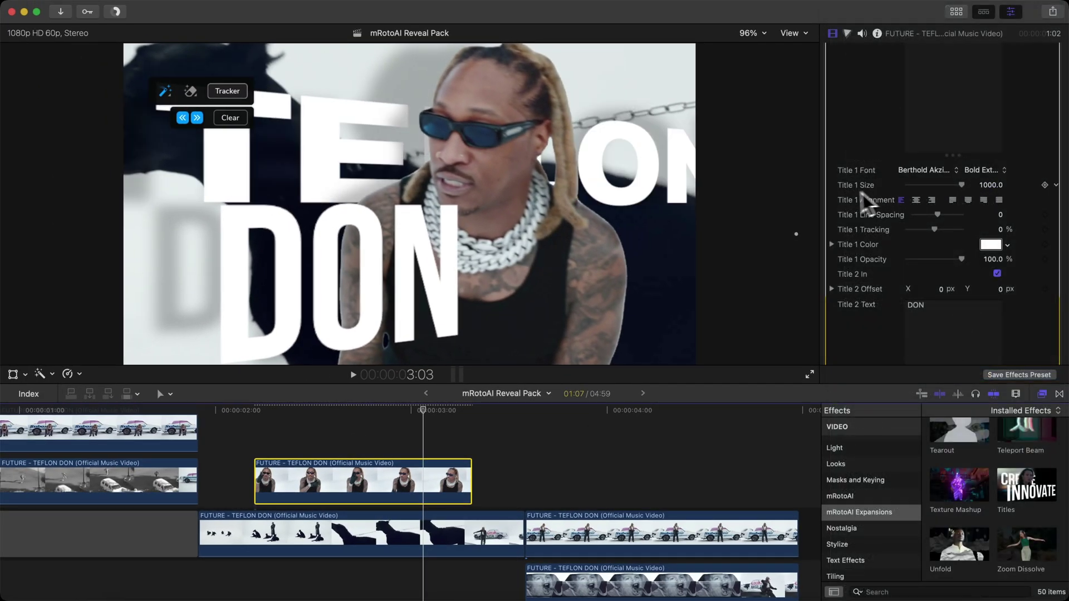
drag(994, 196, 1001, 246)
Set the Title 2 font to Berthold Akzidenz Grotesk and check the titles at 2:55
scroll(947, 241, down, 5)
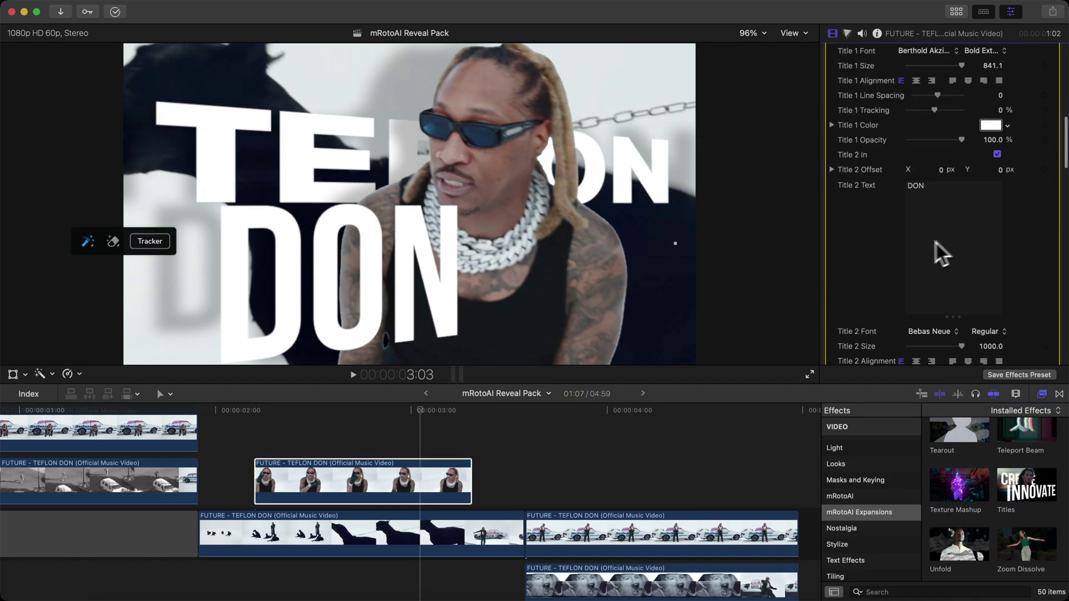
scroll(914, 323, down, 4)
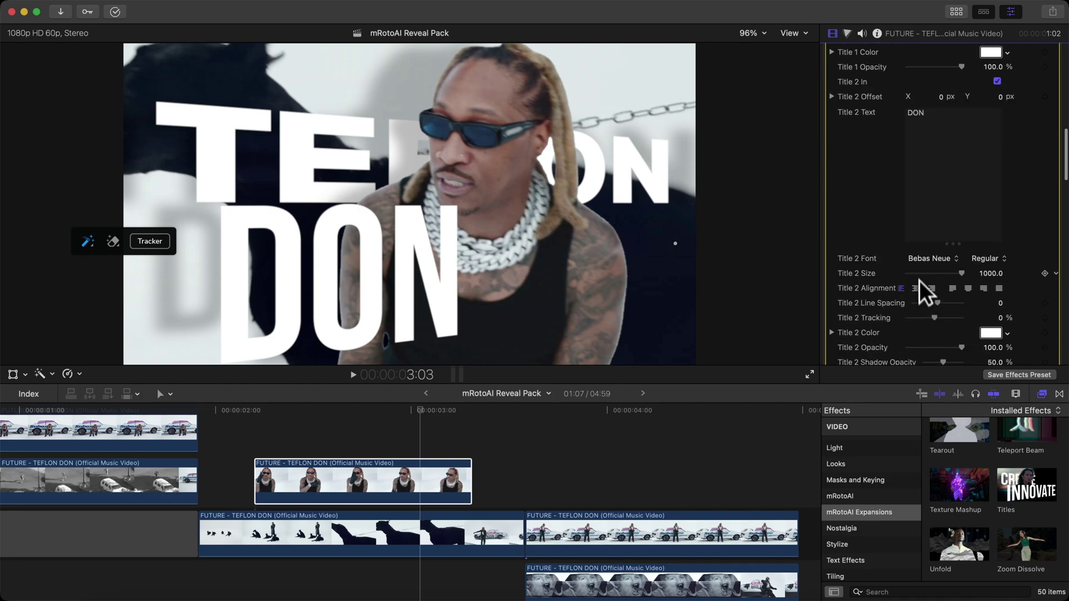
click(925, 260)
click(878, 459)
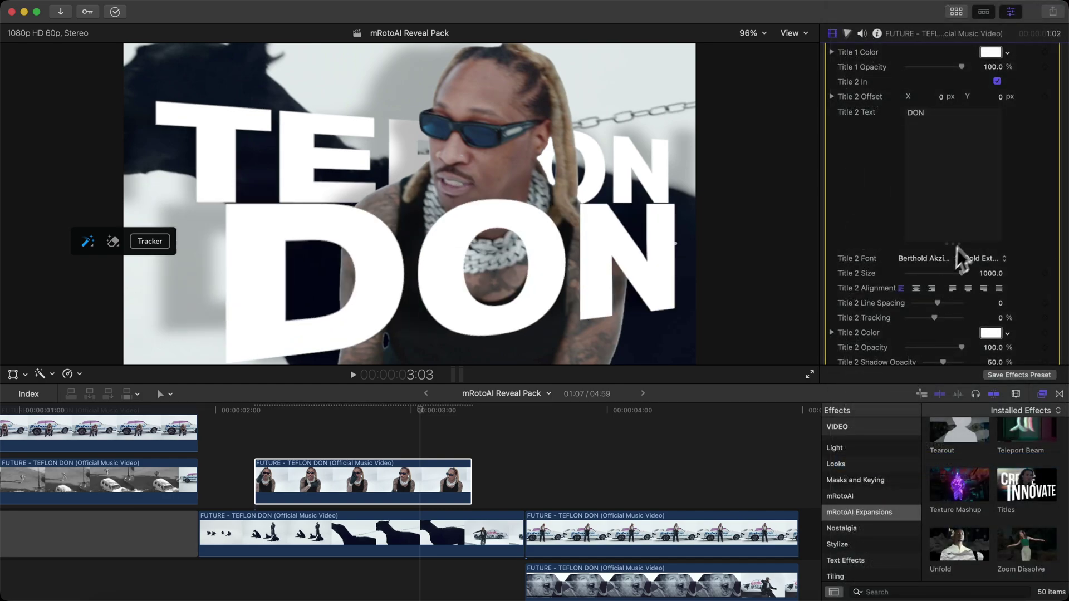
click(395, 413)
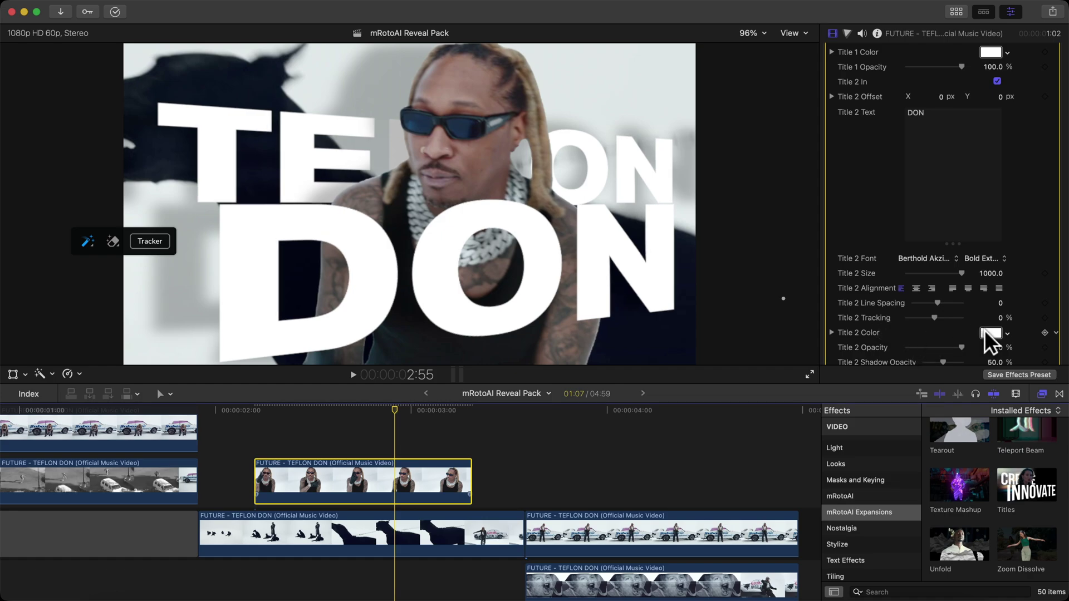
Change the Title 2 color to red
click(990, 333)
mouse_move(751, 243)
mouse_down()
mouse_move(745, 229)
mouse_move(754, 236)
mouse_up()
click(647, 149)
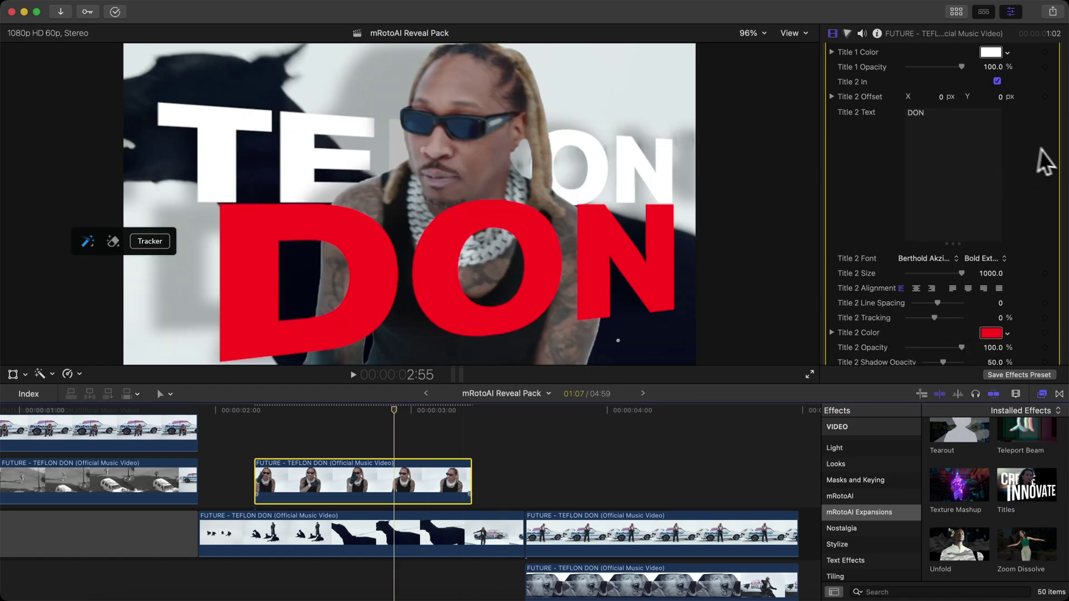
Change the Title 1 color to the same red as the second title
scroll(913, 267, up, 8)
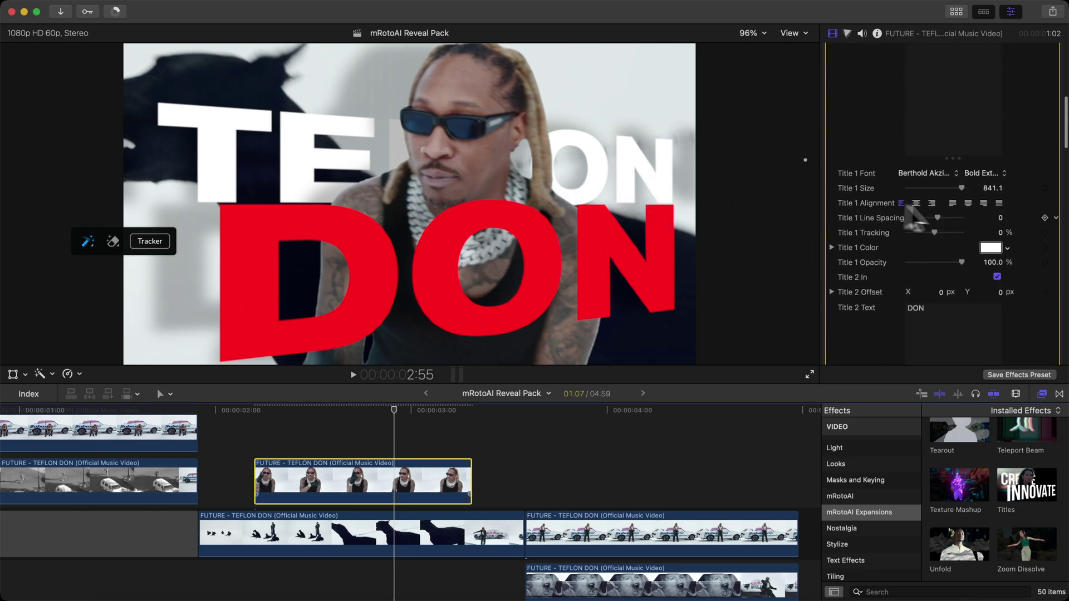
click(990, 250)
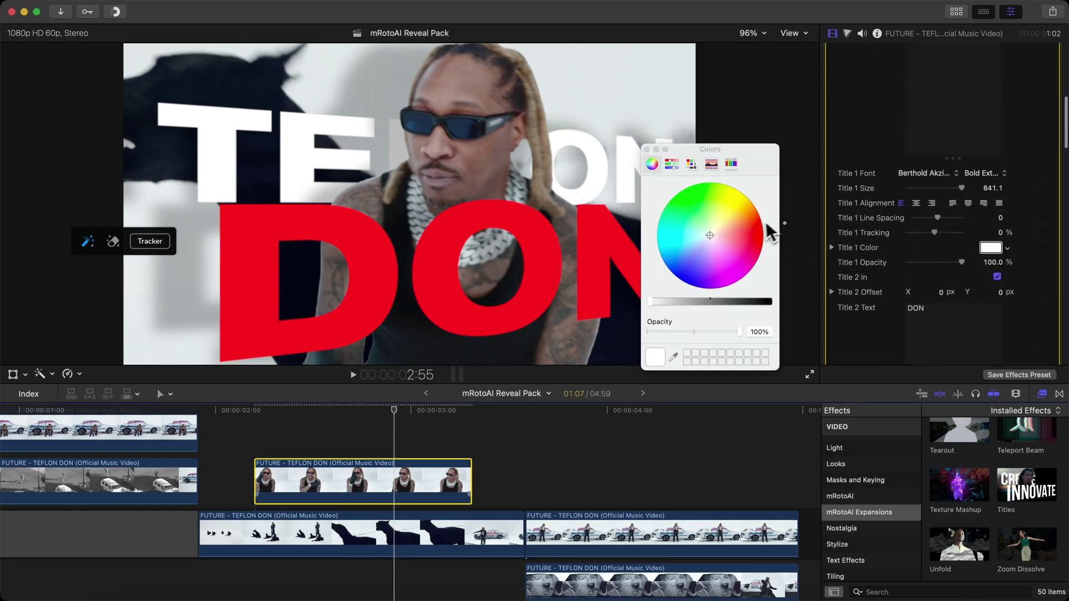
drag(766, 221, 752, 240)
click(647, 149)
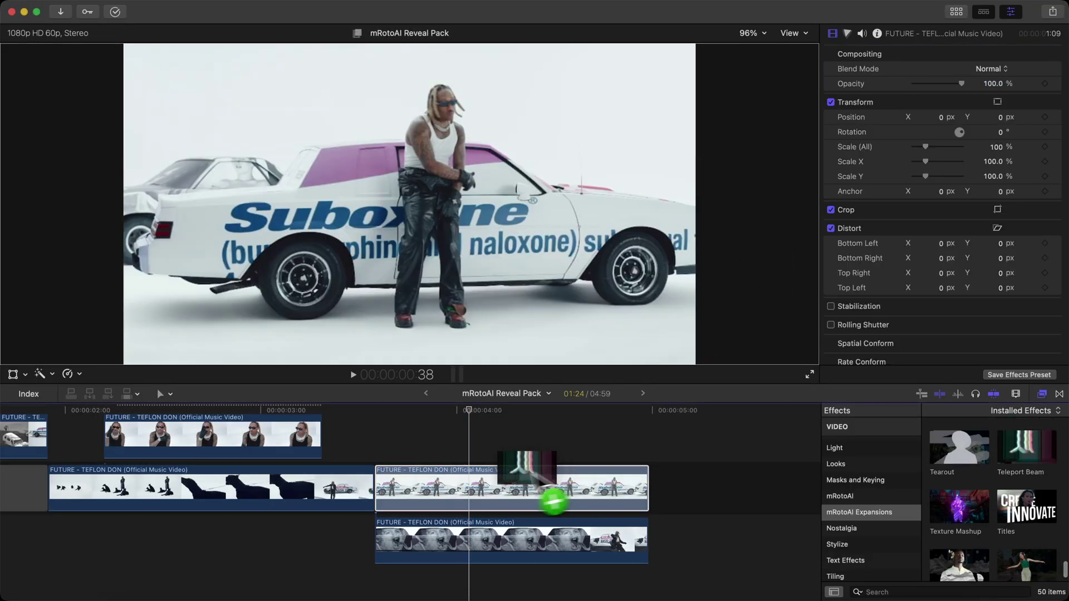
Apply the Teleport Beam effect to the last car clip and mask the man and the car
drag(545, 469, 448, 207)
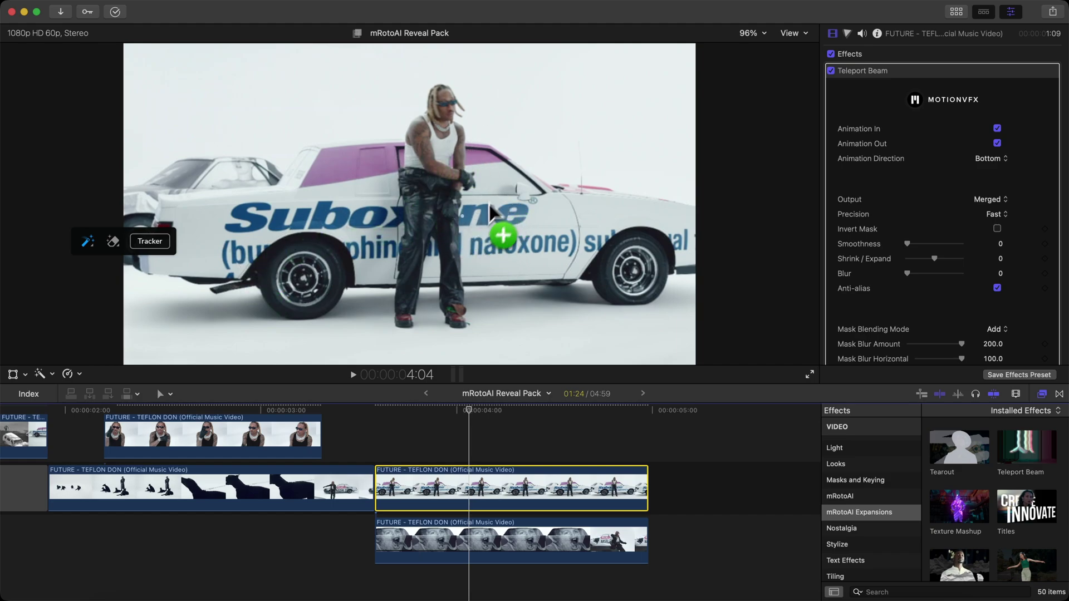
key(super+z)
key(super+z)
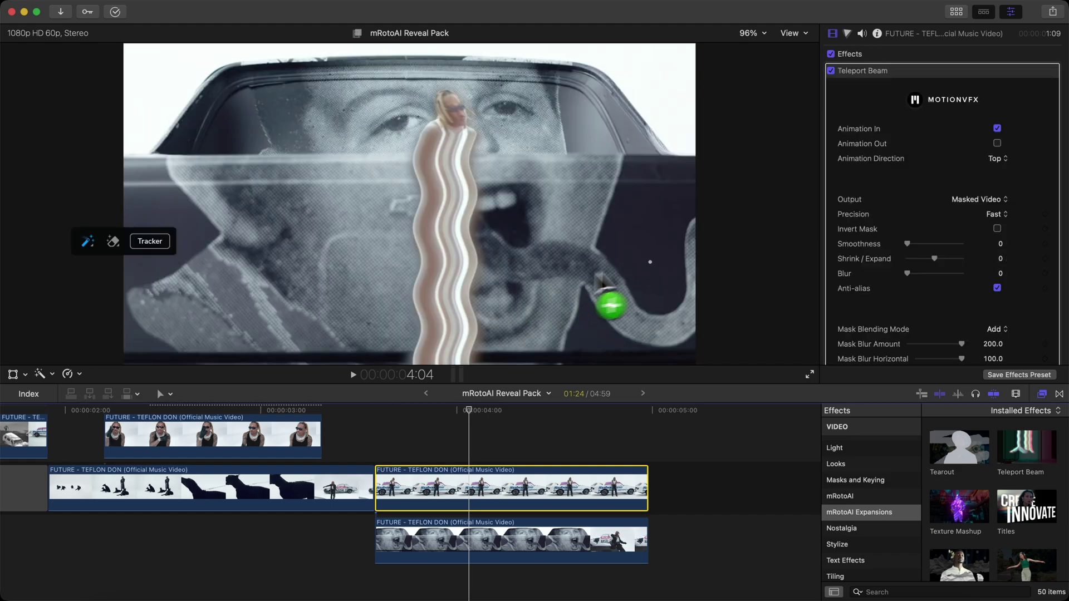
drag(465, 446, 467, 447)
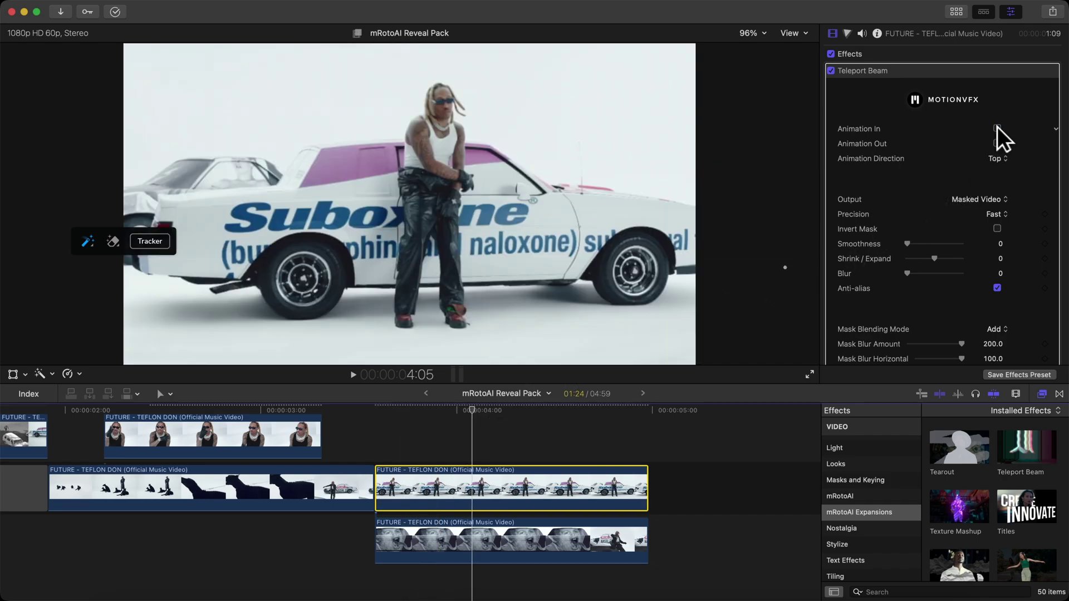
Enable Animation In and Animation Out for the Teleport Beam effect and play back the clip from 3:35
click(997, 128)
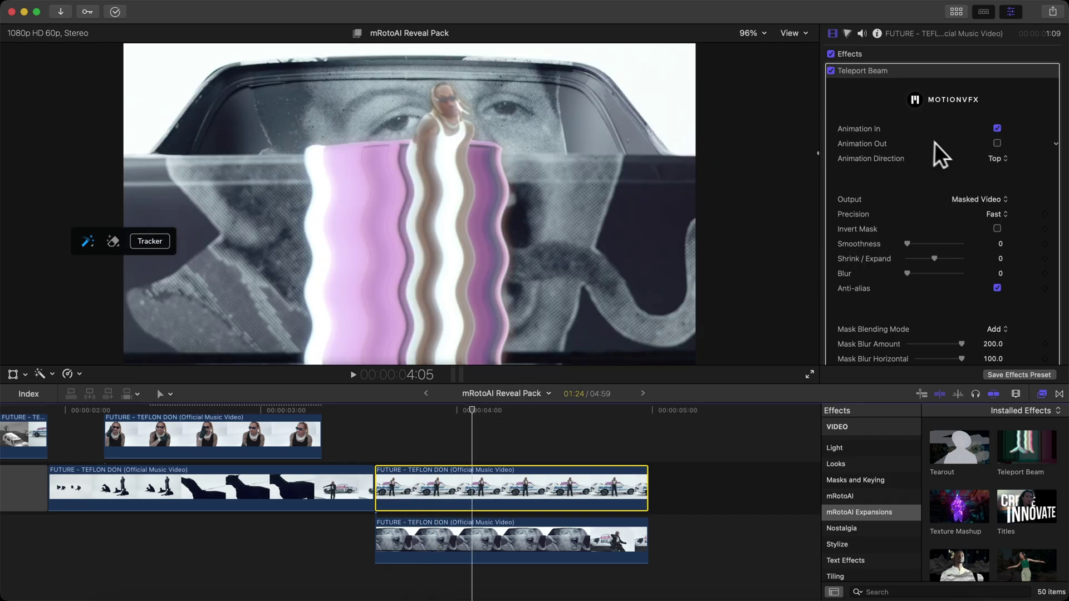
click(997, 143)
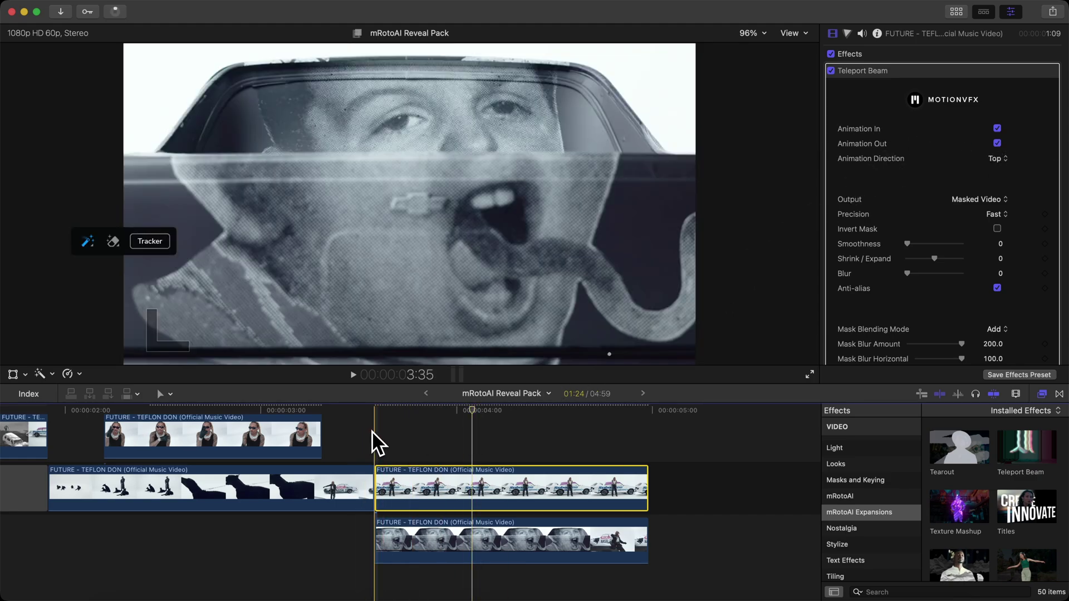
key(space)
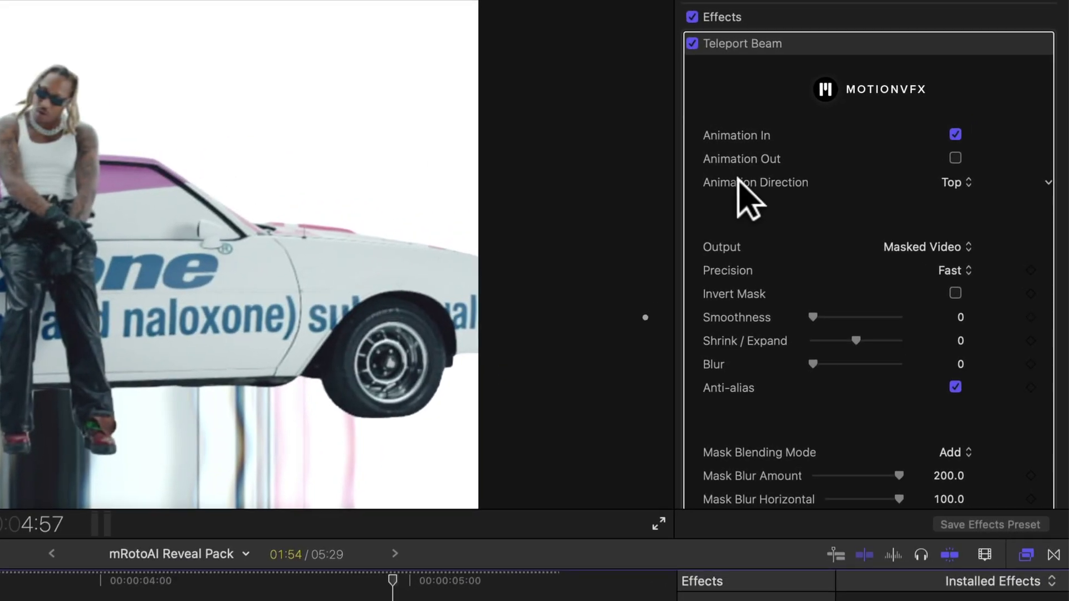
Set the Teleport Beam animation direction to Left and play back the reveal
click(956, 182)
click(961, 229)
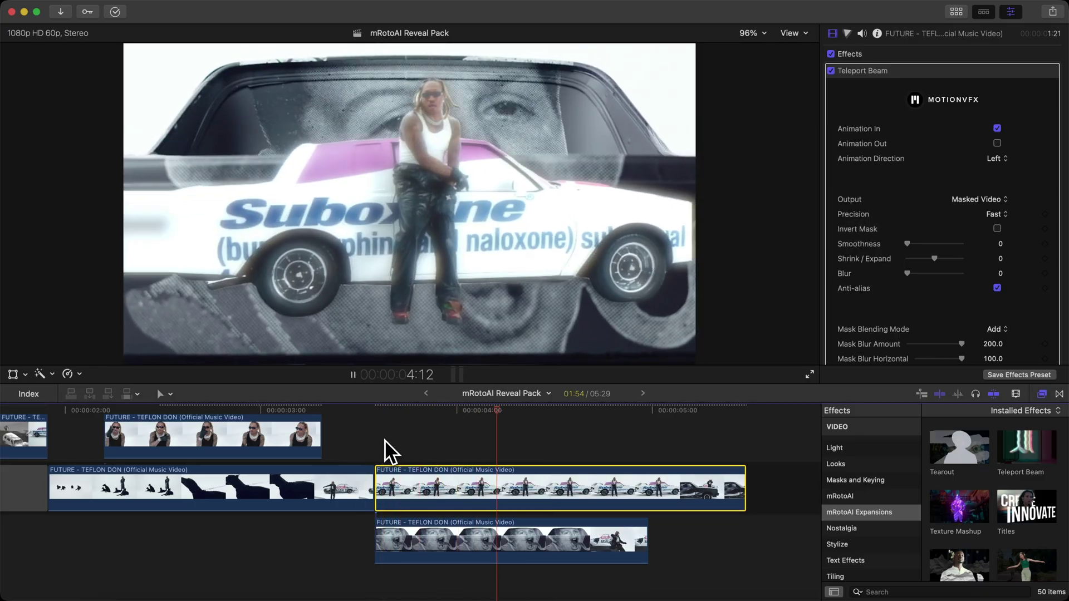
key(space)
Set the Teleport Beam animation direction to Right and play back the reveal
click(1000, 178)
key(space)
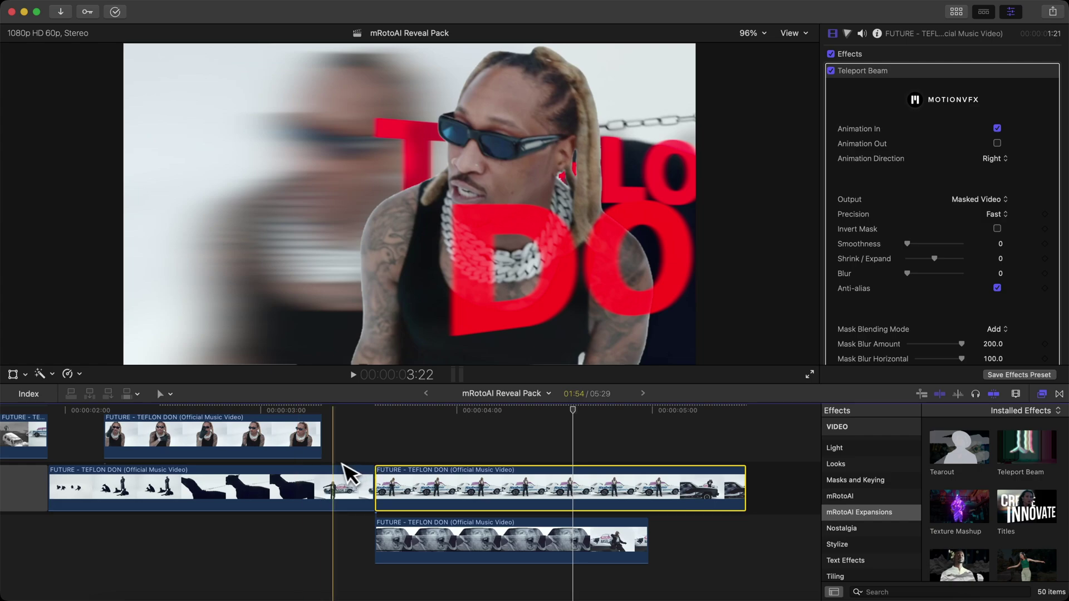
key(space)
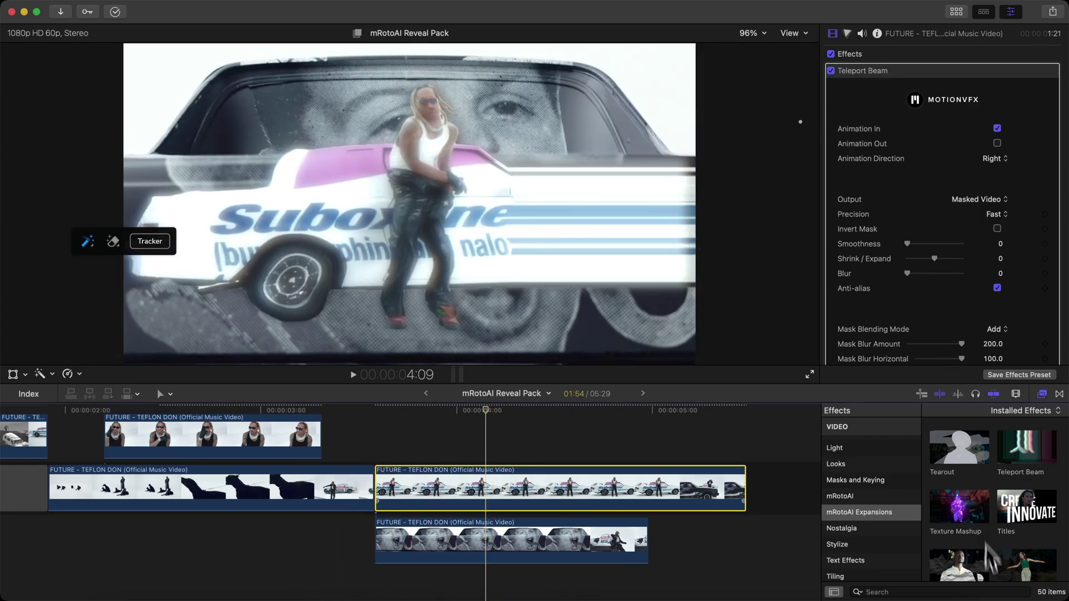
Add the Scribble effect to the Teleport Beam clip, play back the combination and park the playhead at 4:04
scroll(1000, 537, up, 5)
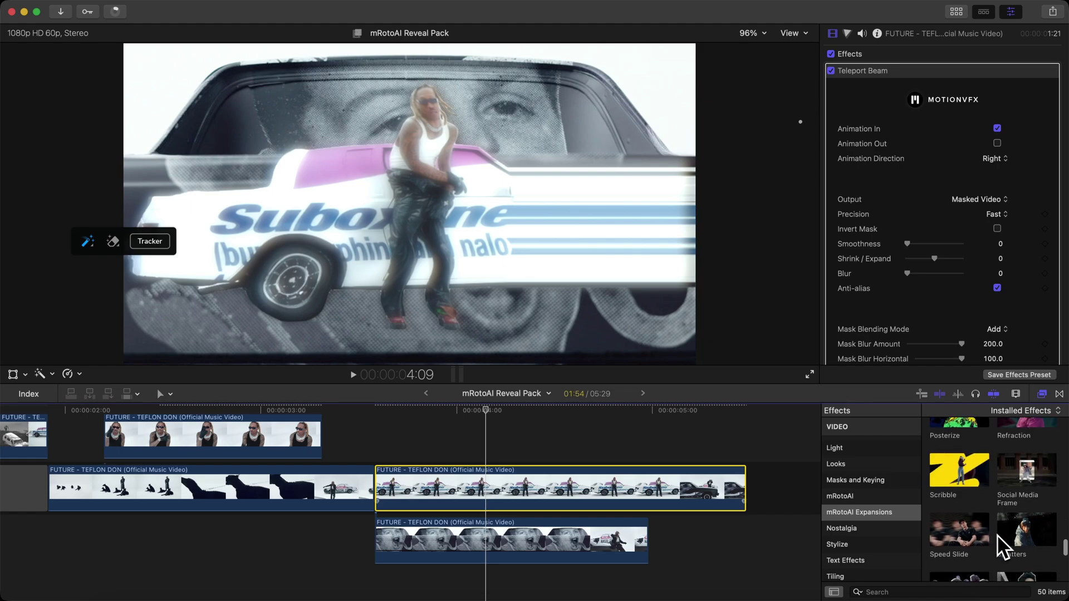
drag(959, 471, 529, 499)
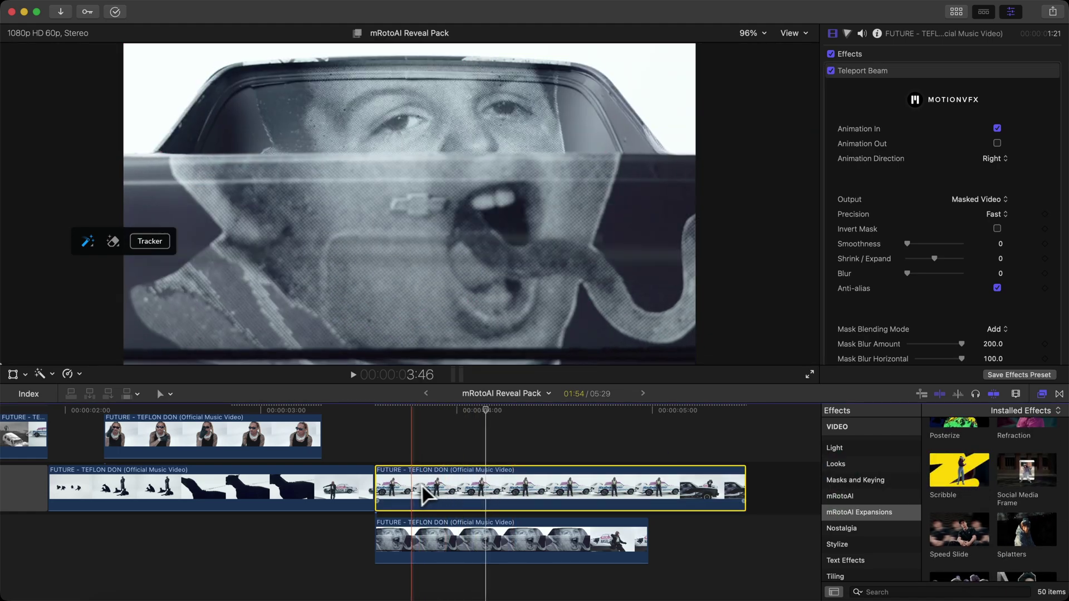
key(space)
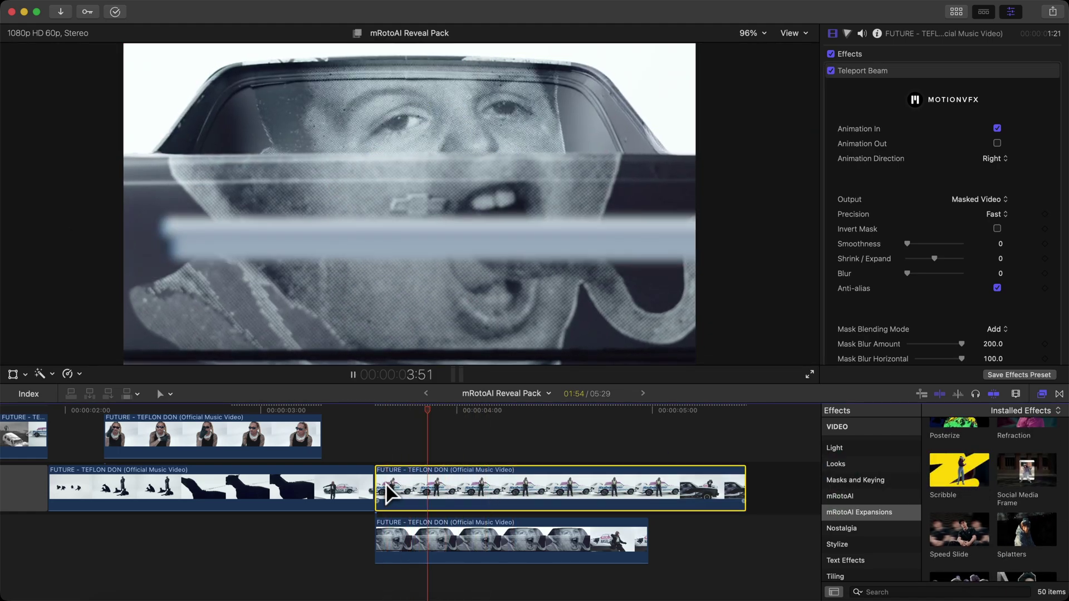
key(space)
click(470, 410)
Add the Matrix effect to the last car clip and scrub through the result
scroll(1040, 483, up, 3)
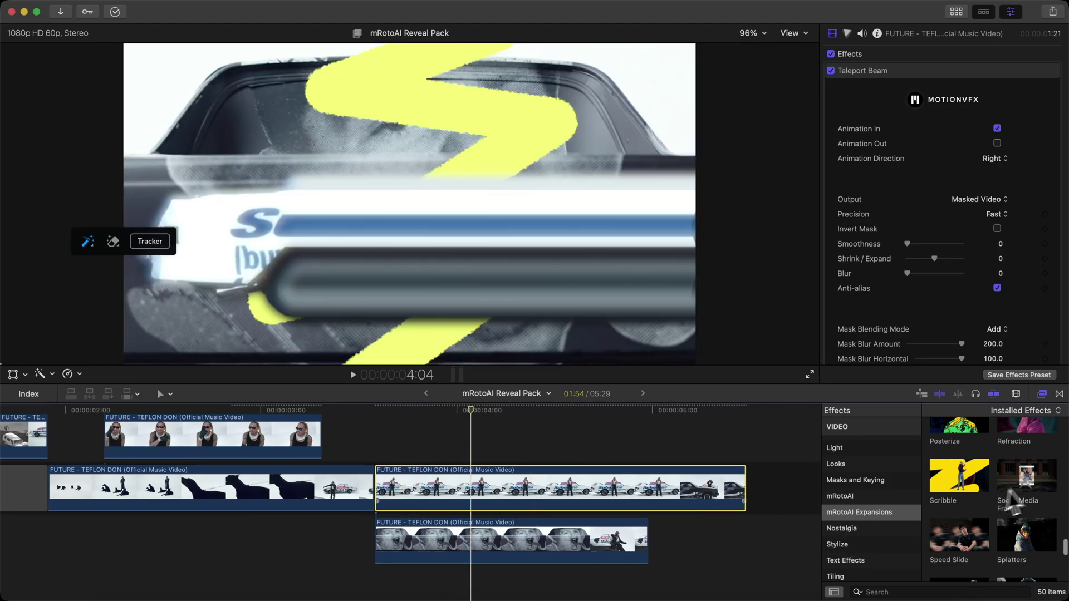
scroll(1041, 488, up, 5)
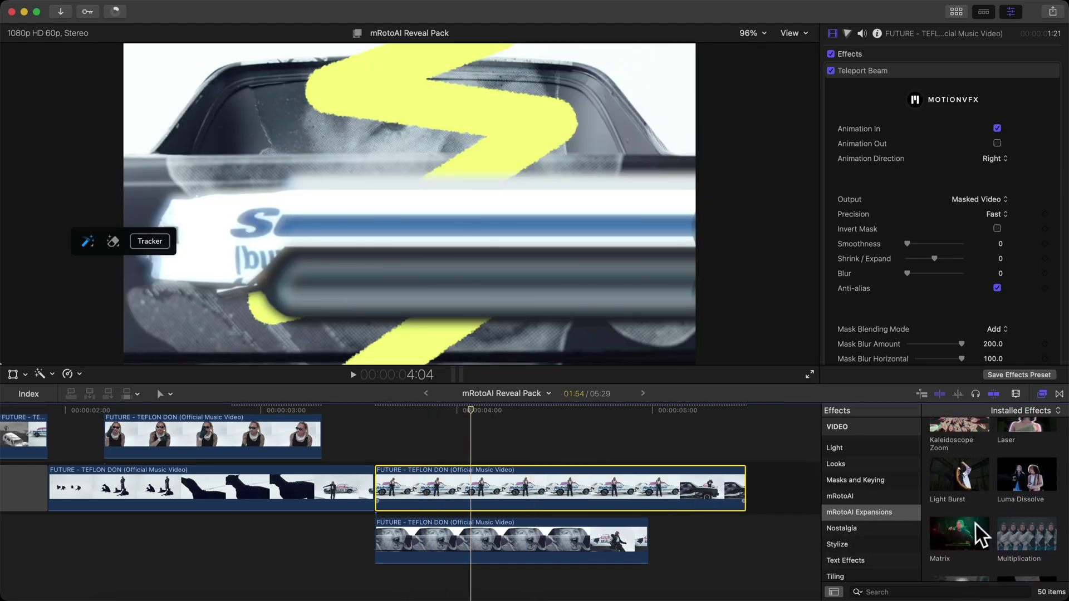
drag(974, 523, 549, 422)
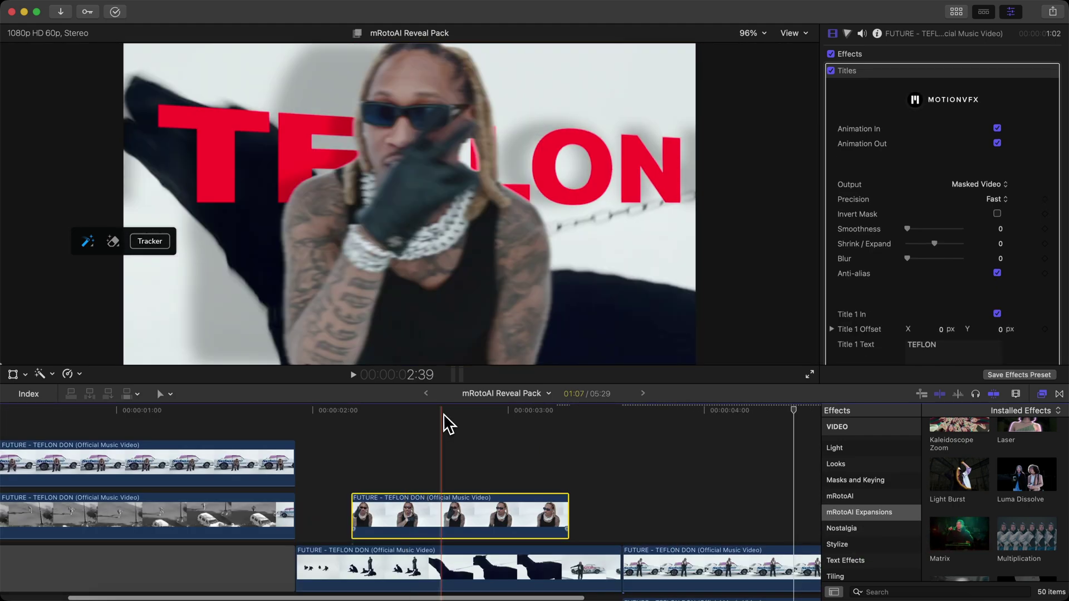
Add the Kaleidoscope Zoom effect to the close-up clip with the titles and scrub through the result
scroll(991, 502, up, 4)
drag(959, 564, 350, 499)
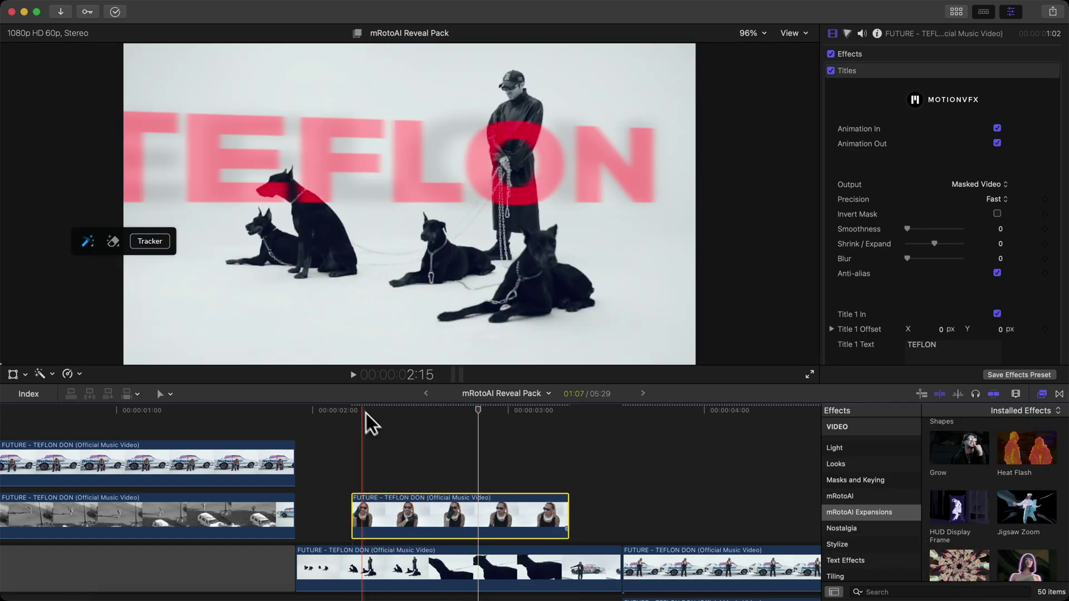
drag(415, 407, 542, 406)
Add the Display Glitch effect to the opening car clip that carries the HUD Display Frame effect
scroll(334, 418, left, 5)
click(127, 451)
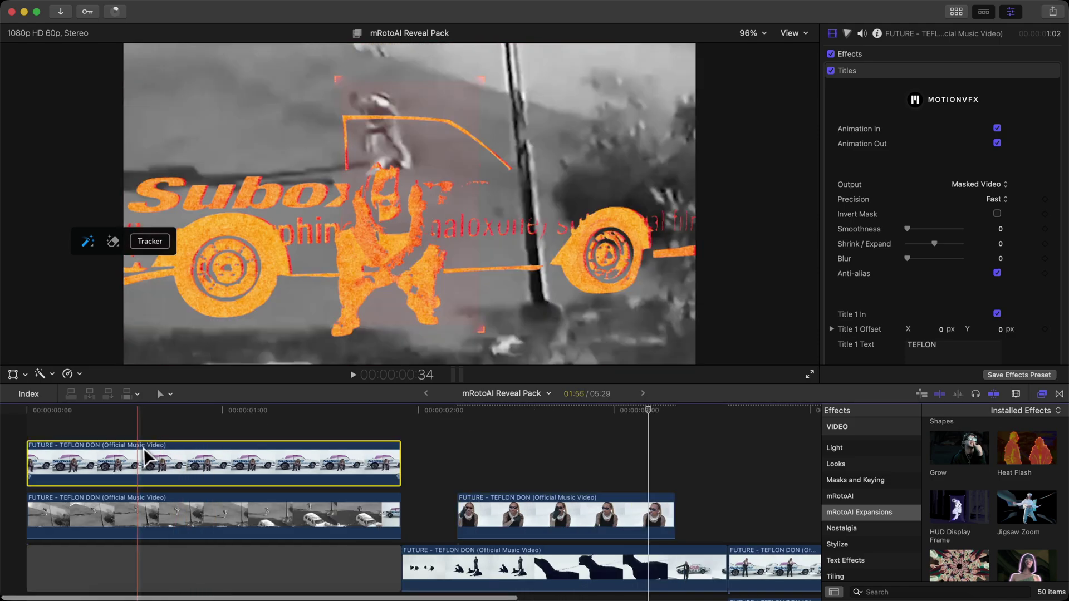
click(233, 410)
scroll(960, 563, up, 5)
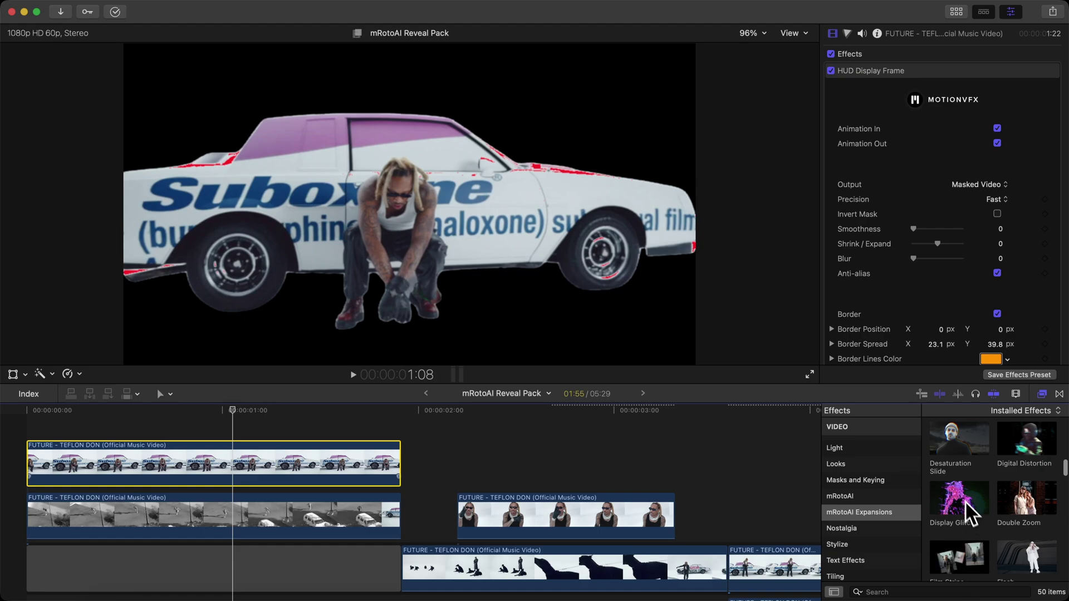
mouse_move(965, 503)
mouse_down()
mouse_move(299, 462)
mouse_move(75, 474)
mouse_move(234, 471)
mouse_move(990, 543)
mouse_up()
scroll(991, 546, up, 3)
scroll(991, 542, up, 1)
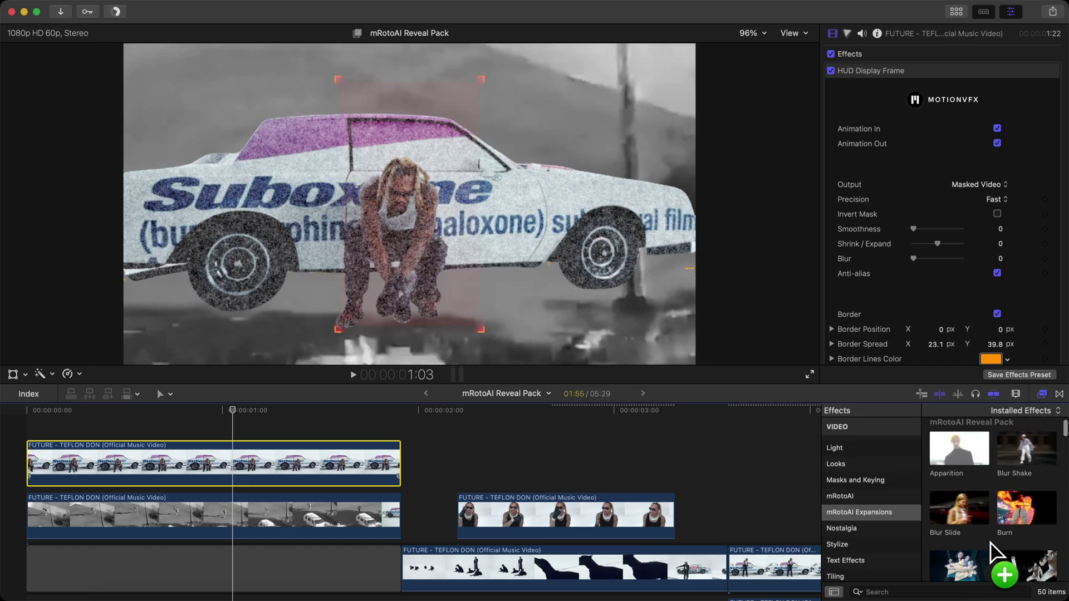
drag(640, 489, 359, 462)
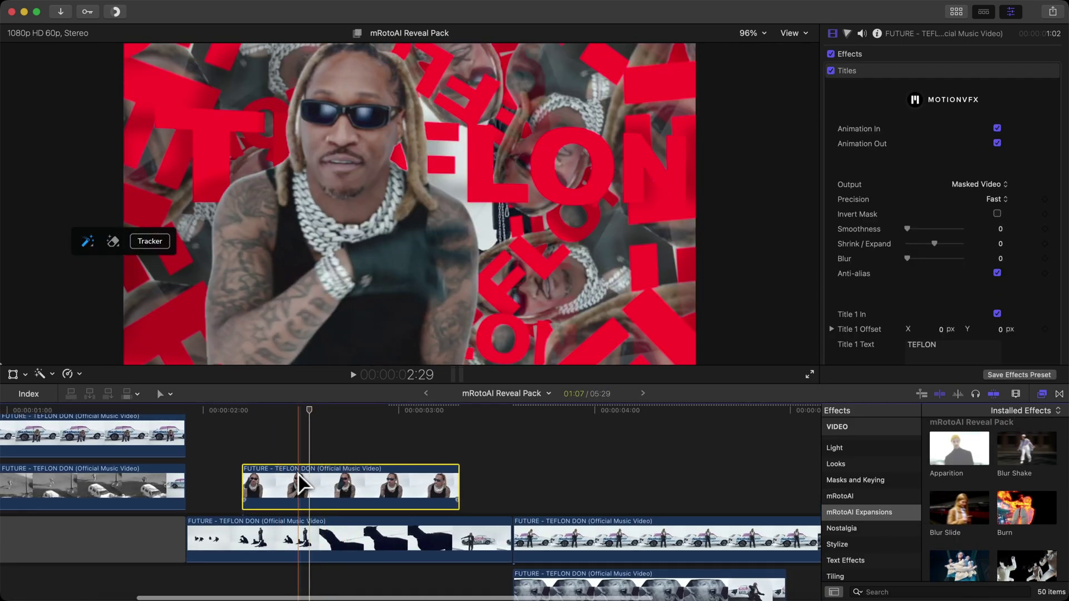
Review the last car clip's reveal from its start at 3:35 to 4:23
scroll(299, 483, right, 6)
scroll(299, 483, down, 2)
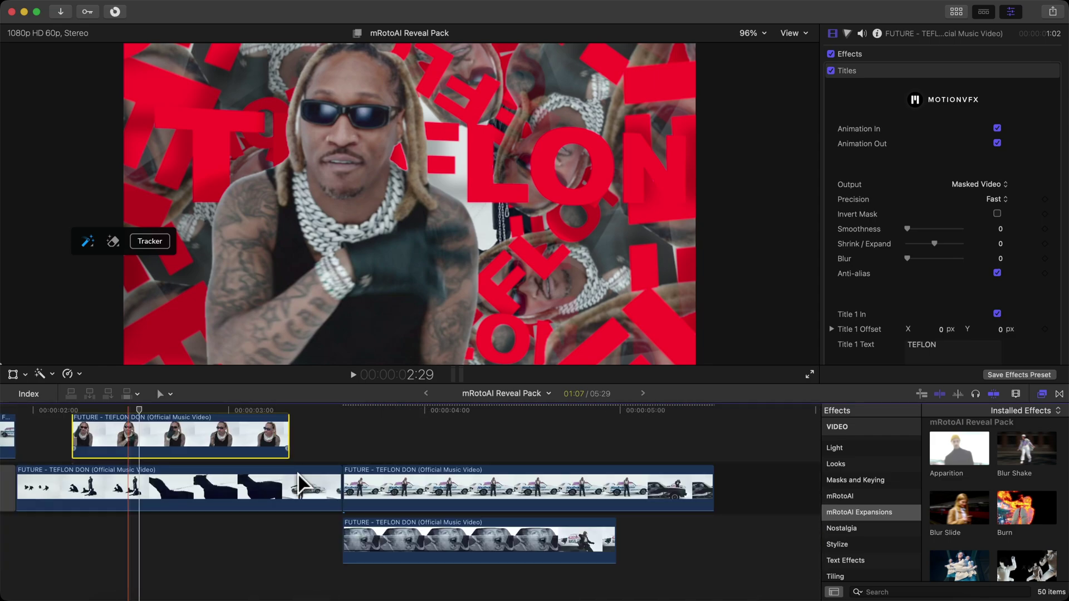
click(341, 411)
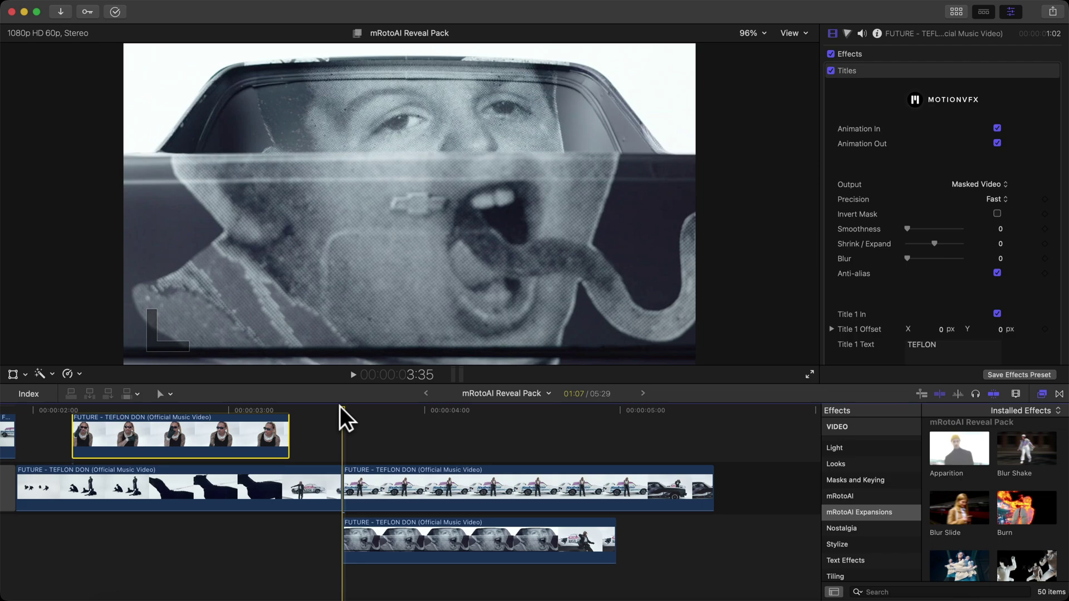
click(499, 410)
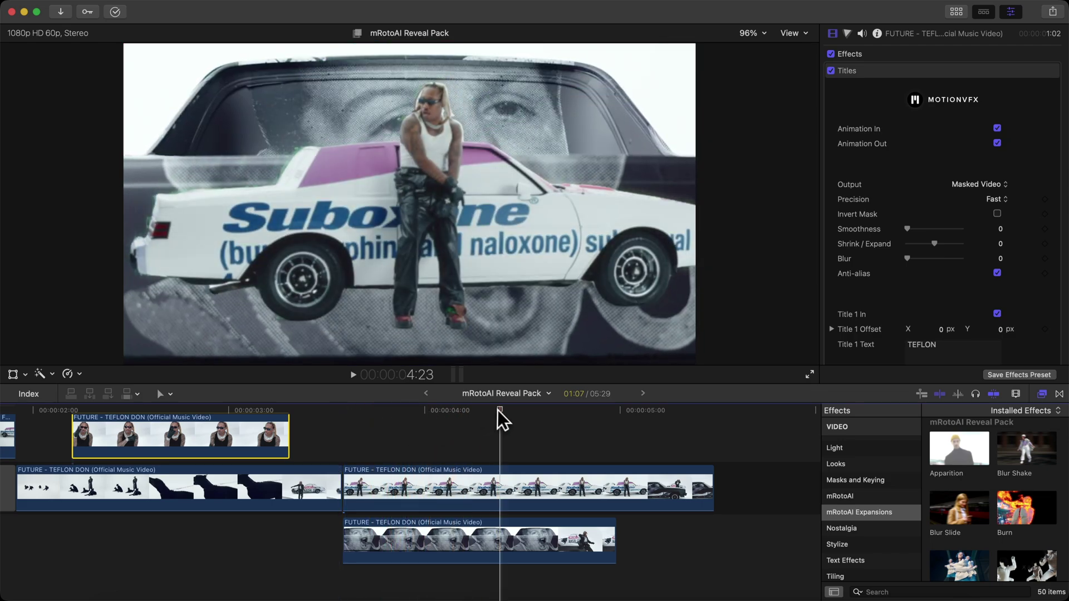